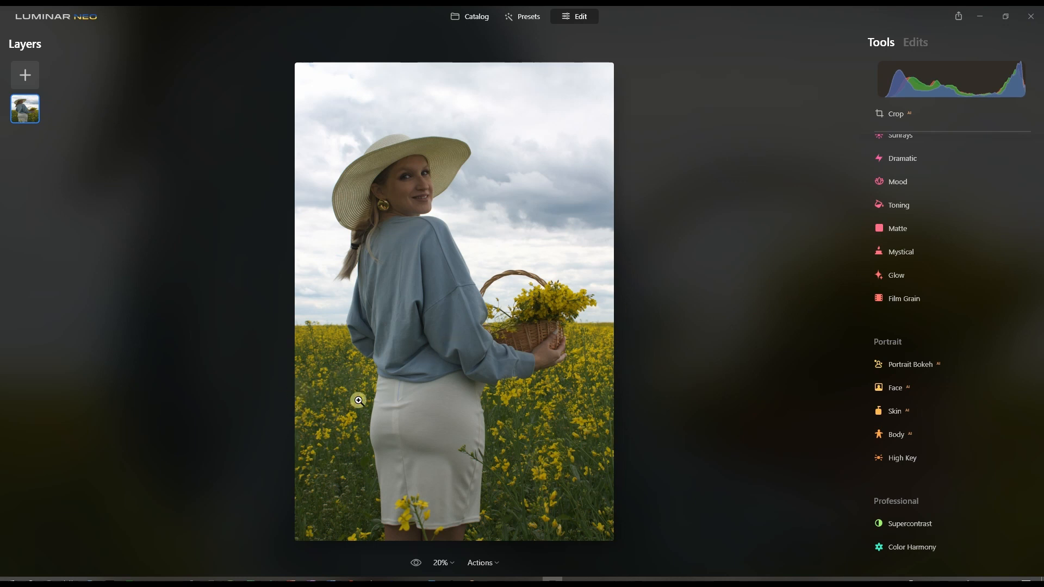
- Enhance the portrait photo with an Enhance AI Accent of 29
scroll(943, 338, "up", 10)
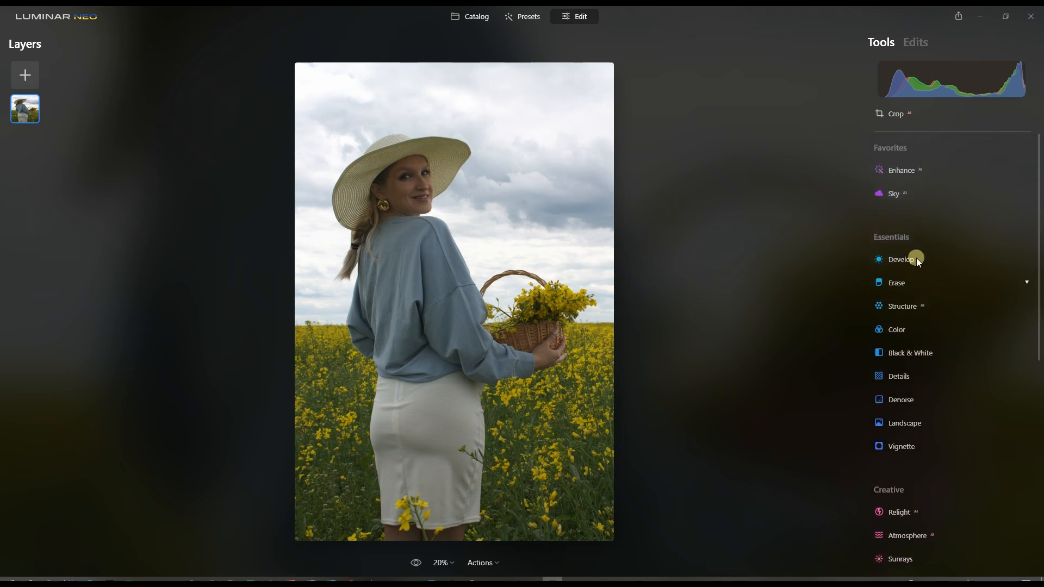
left_click(904, 168)
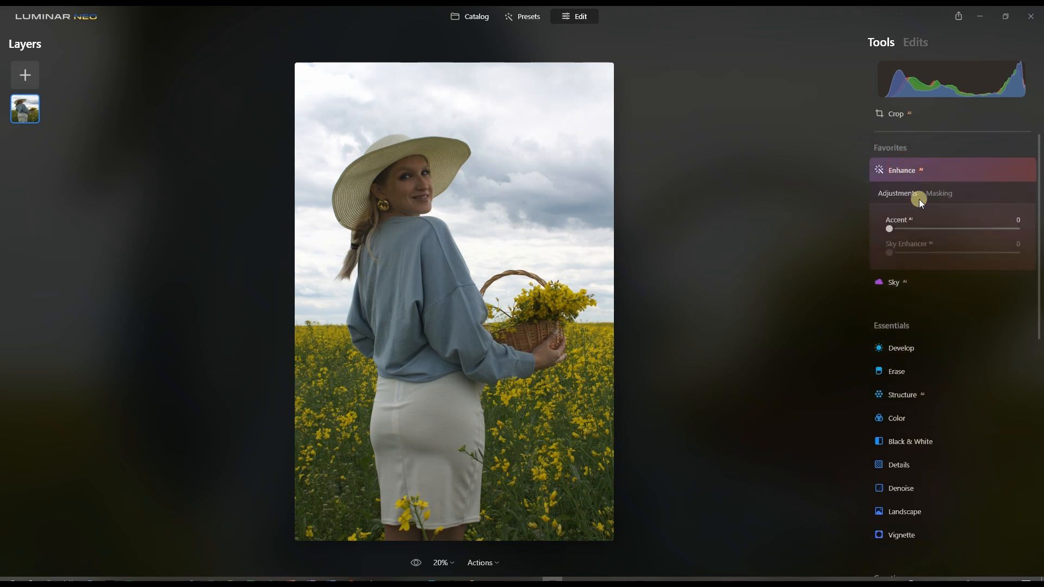
left_click(920, 229)
left_click_drag(920, 231, 926, 234)
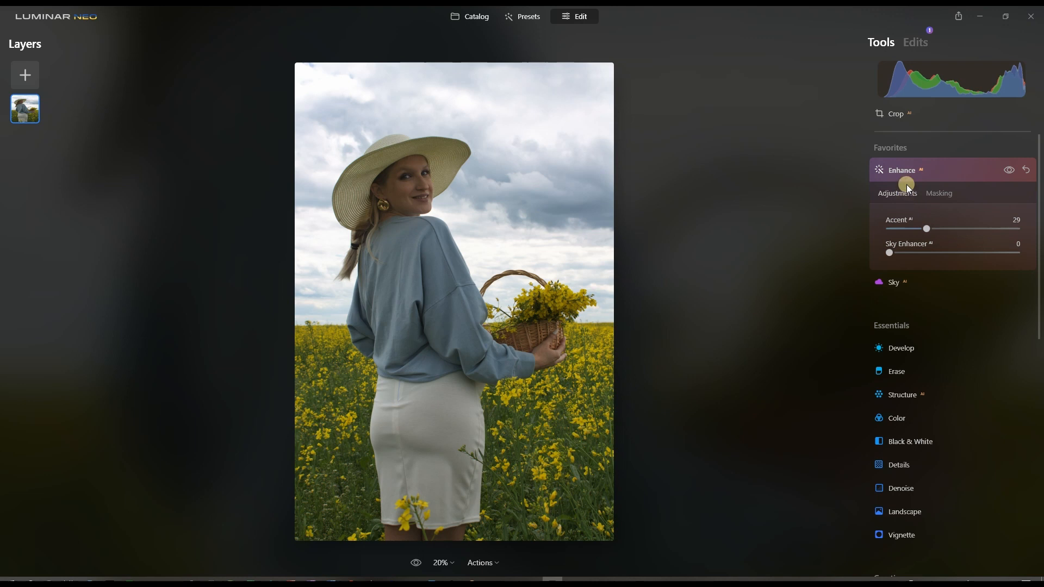
left_click(911, 164)
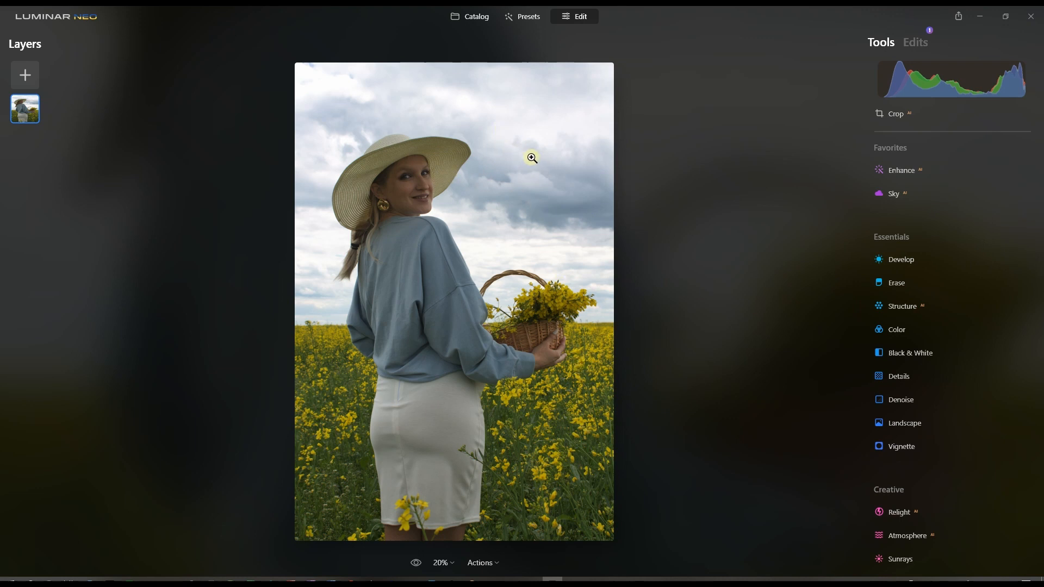
- Relight the scene with Relight AI, setting Brightness Far to -50 and Brightness Near to 78
scroll(884, 373, "down", 4)
left_click(889, 317)
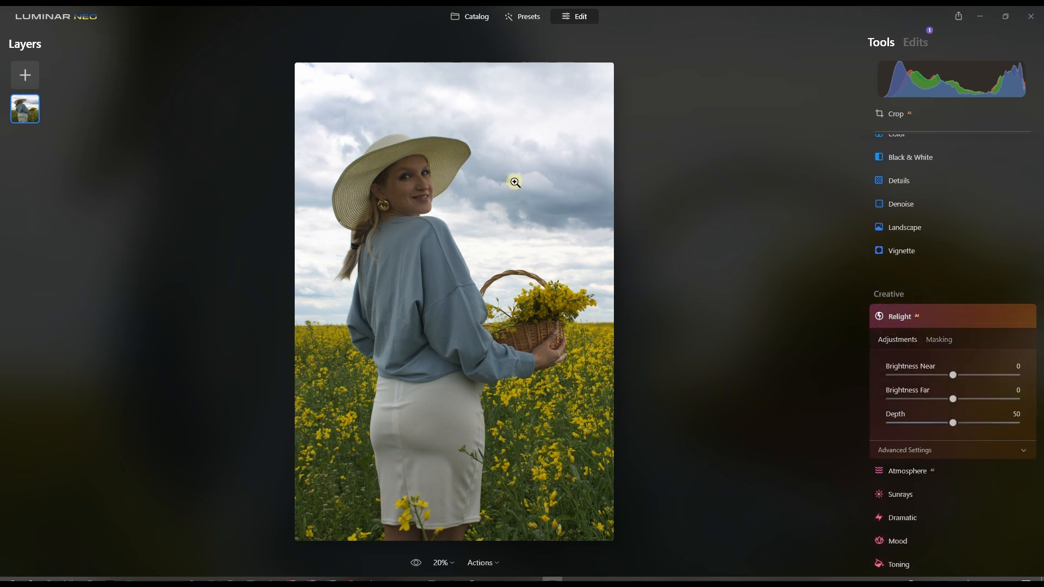
left_click_drag(953, 400, 921, 409)
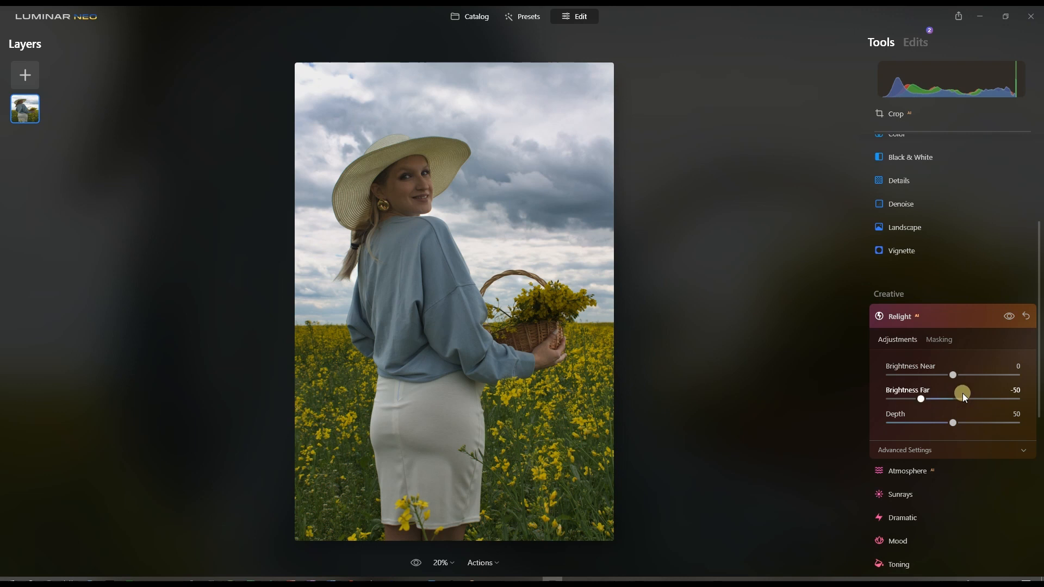
left_click_drag(955, 375, 1005, 376)
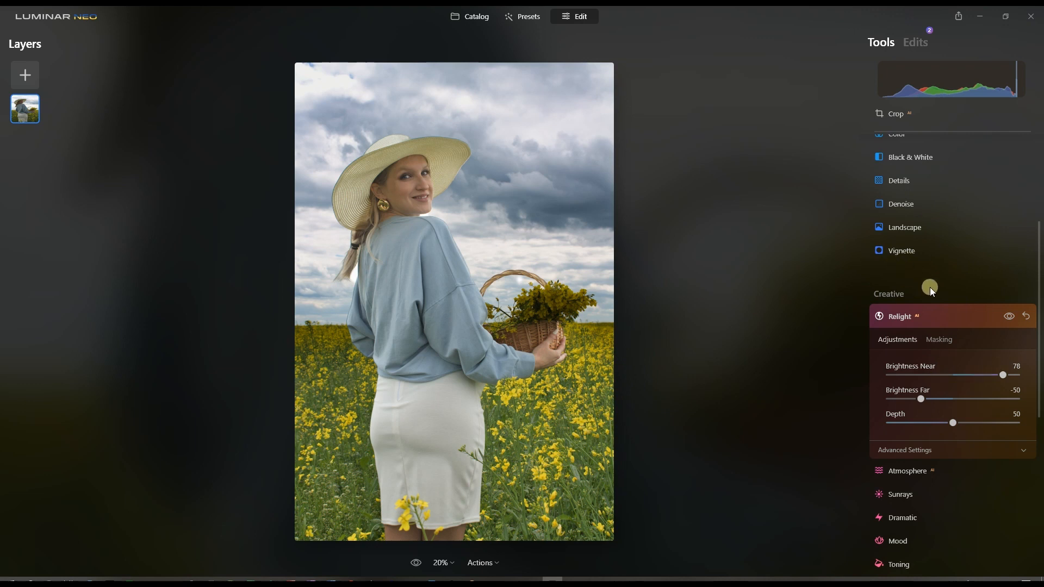
left_click(923, 314)
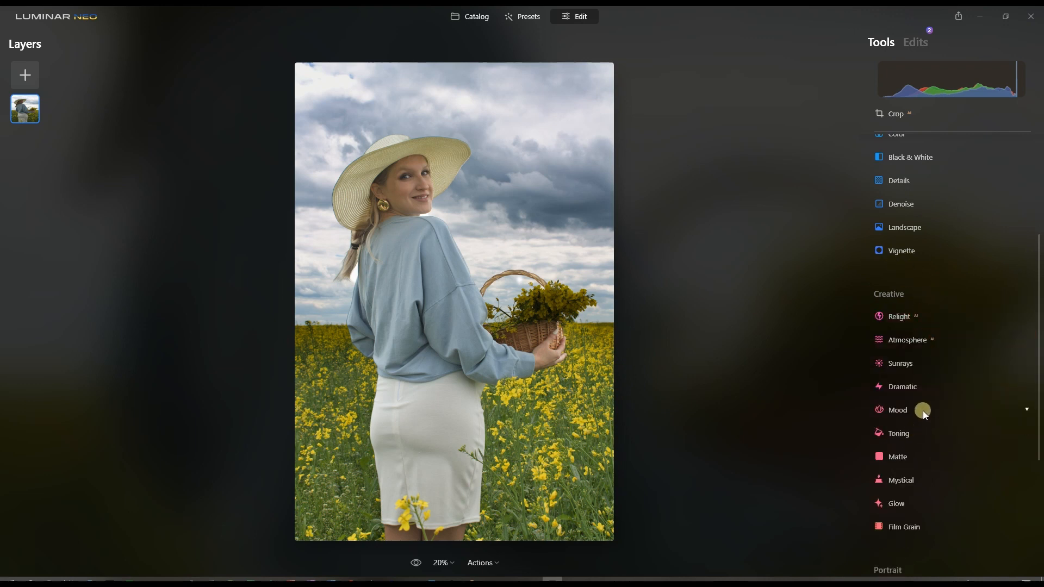
- Add a Soft Focus glow to the photo with an amount of 36
scroll(926, 382, "down", 4)
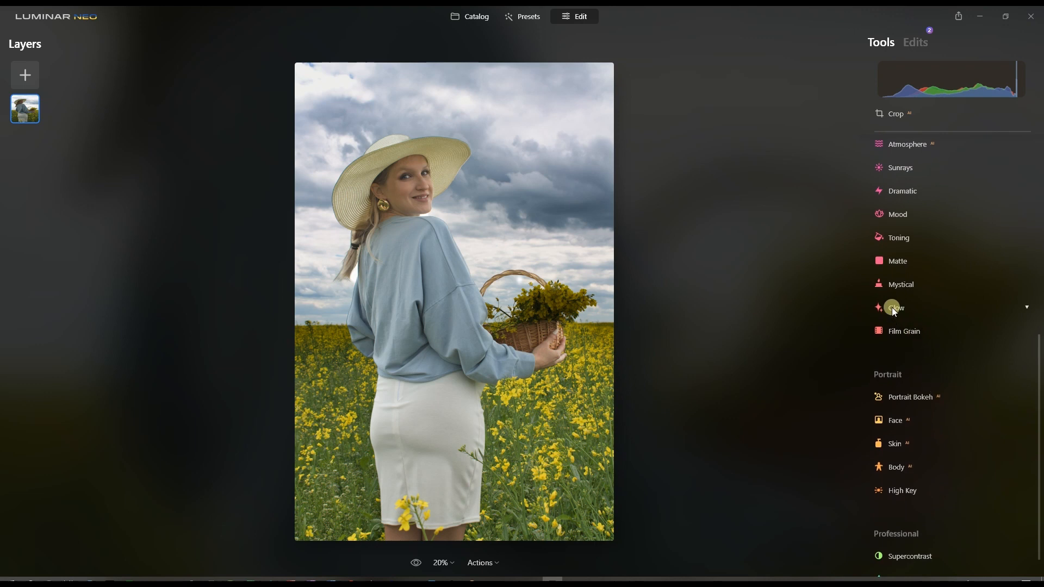
left_click(892, 306)
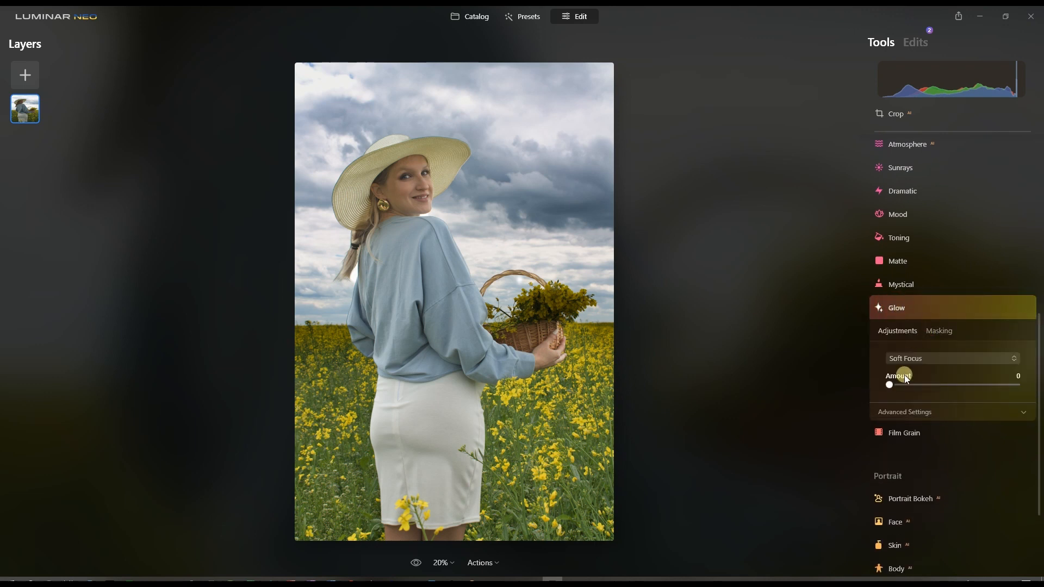
left_click(906, 361)
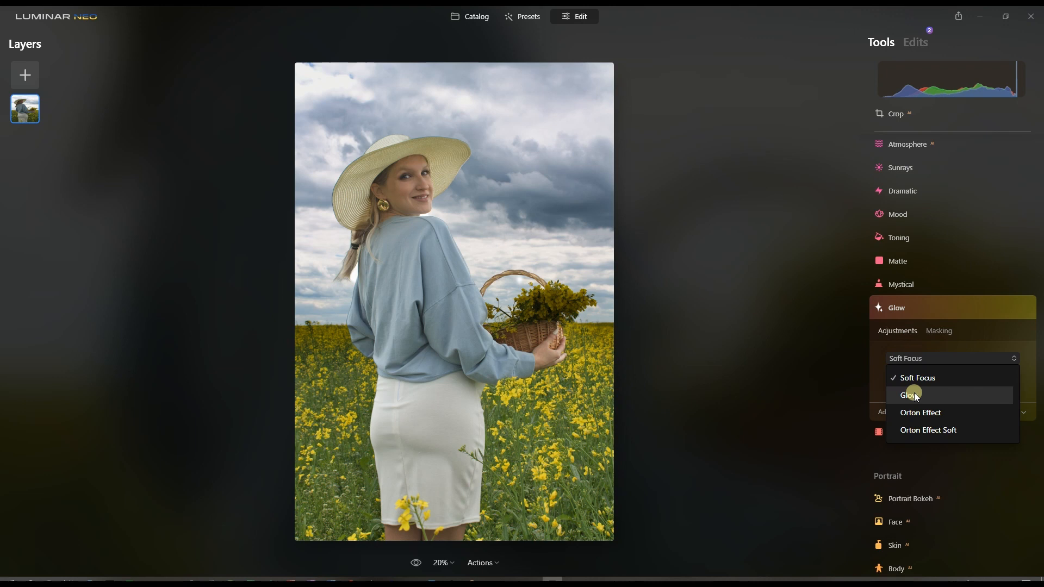
left_click(918, 380)
left_click_drag(898, 386, 934, 389)
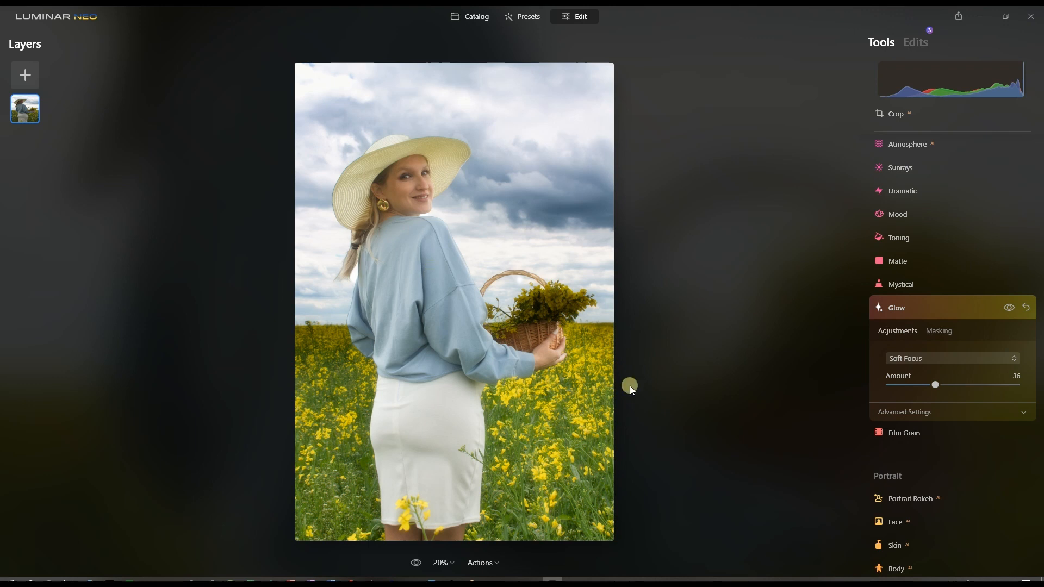
left_click(906, 309)
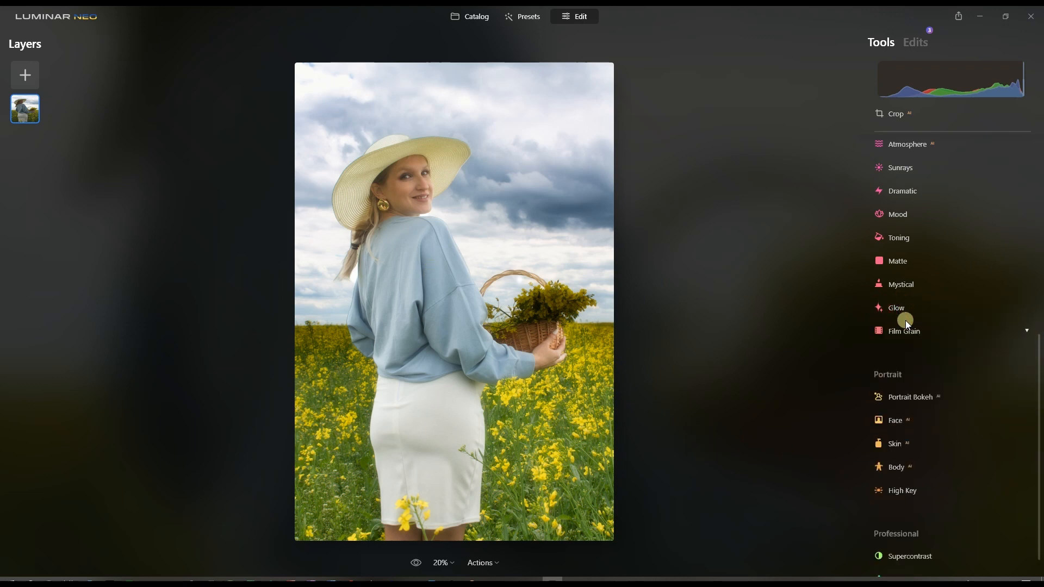
- Try the Gloria portrait-toning LUT in the Mood tool and replace it with Athena
left_click(895, 216)
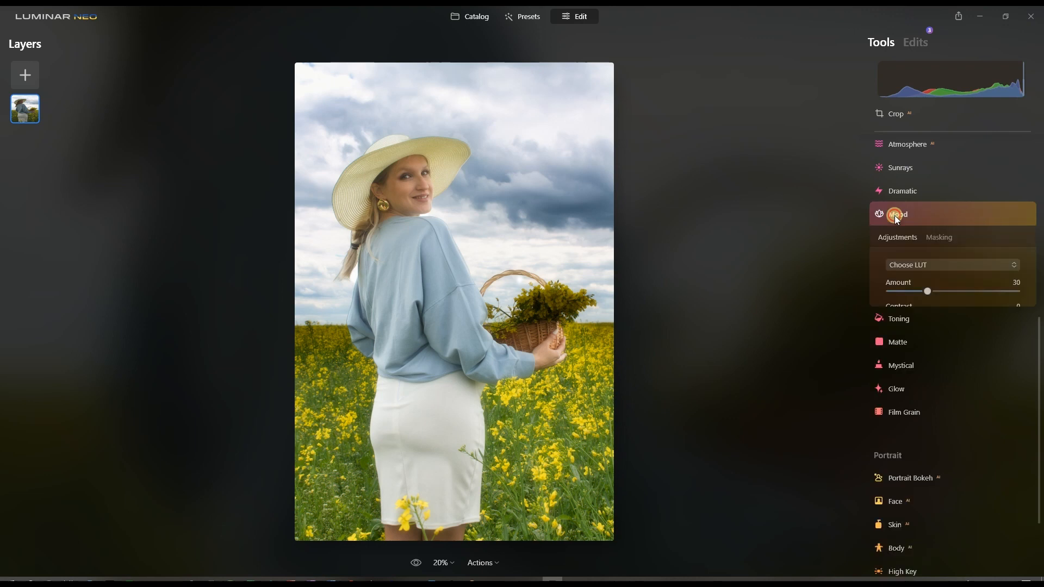
left_click(922, 266)
scroll(924, 413, "down", 10)
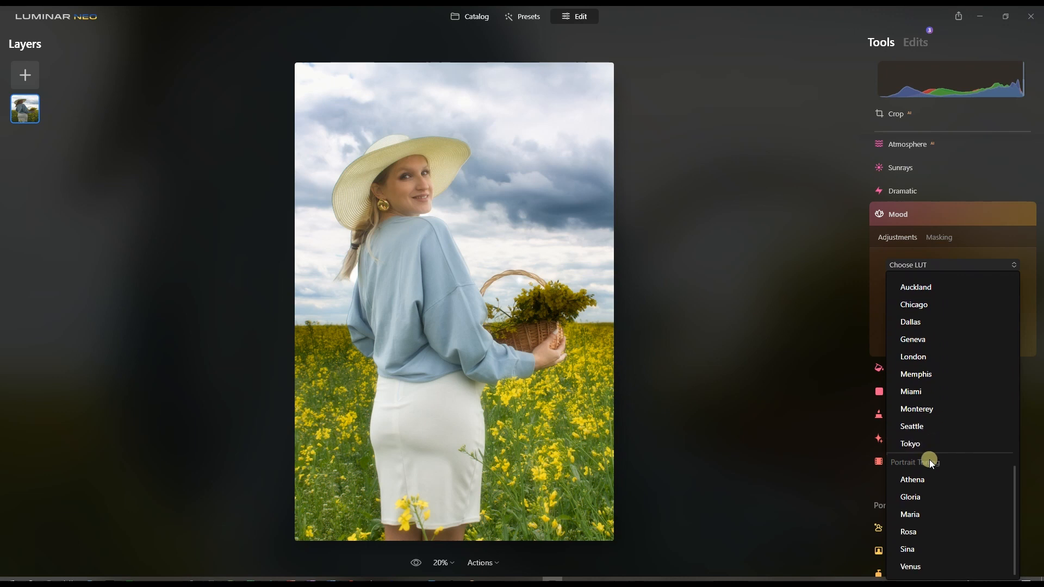
left_click(920, 497)
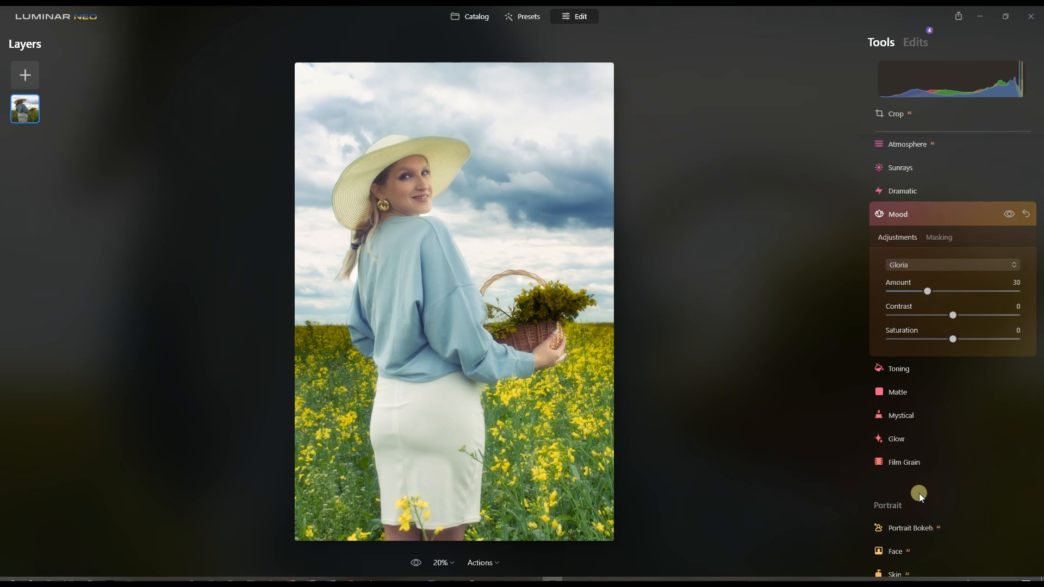
left_click(913, 265)
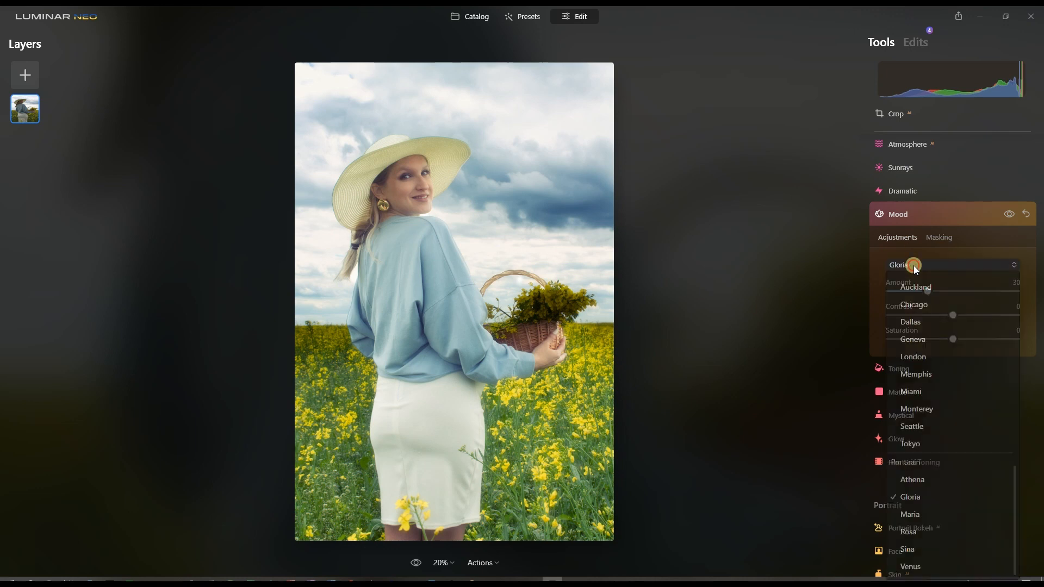
left_click(912, 481)
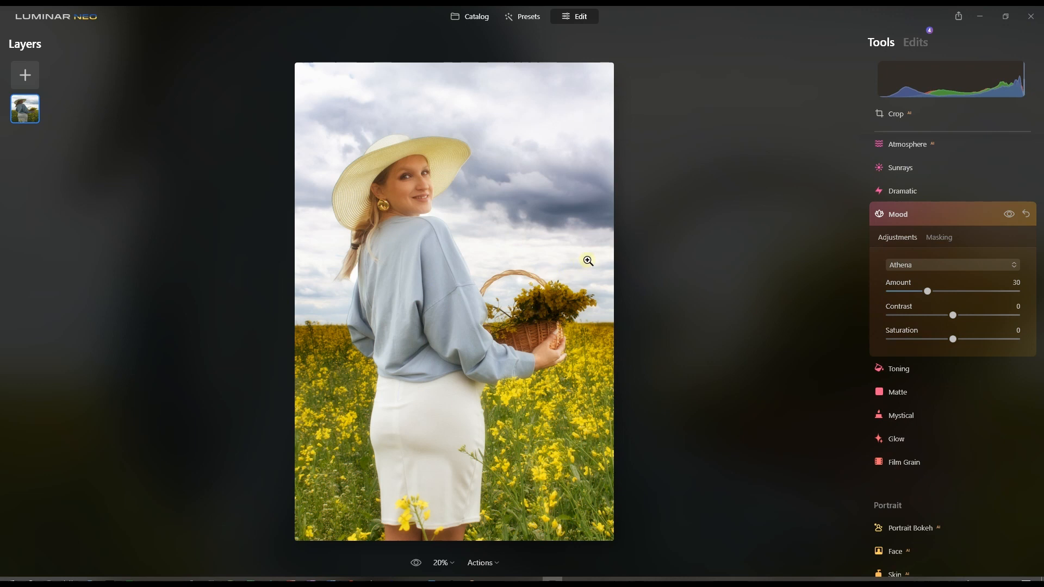
left_click(945, 214)
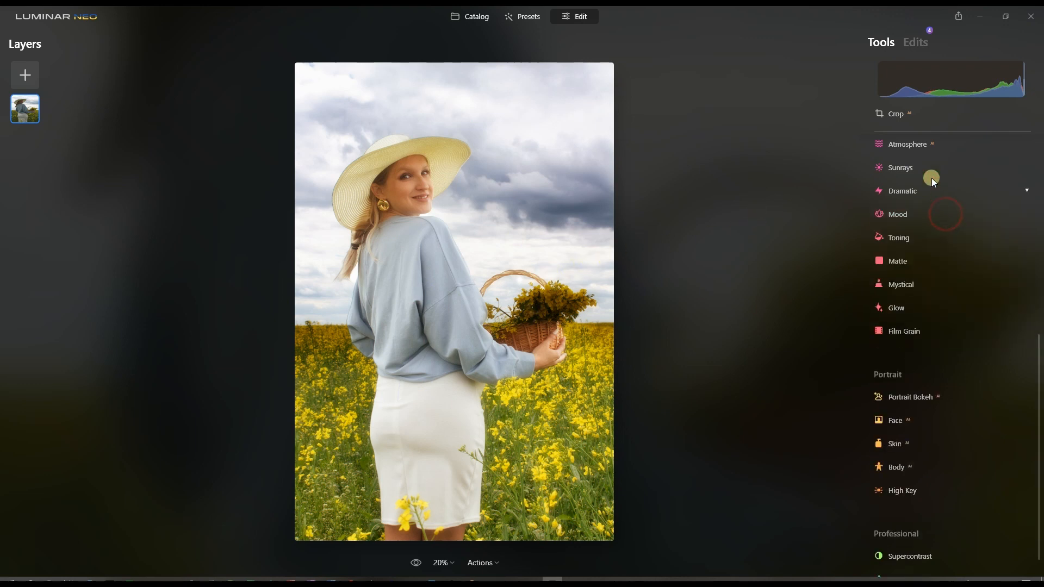
- Reduce the photo's highlights to -22 with the Develop tool
scroll(915, 216, "up", 7)
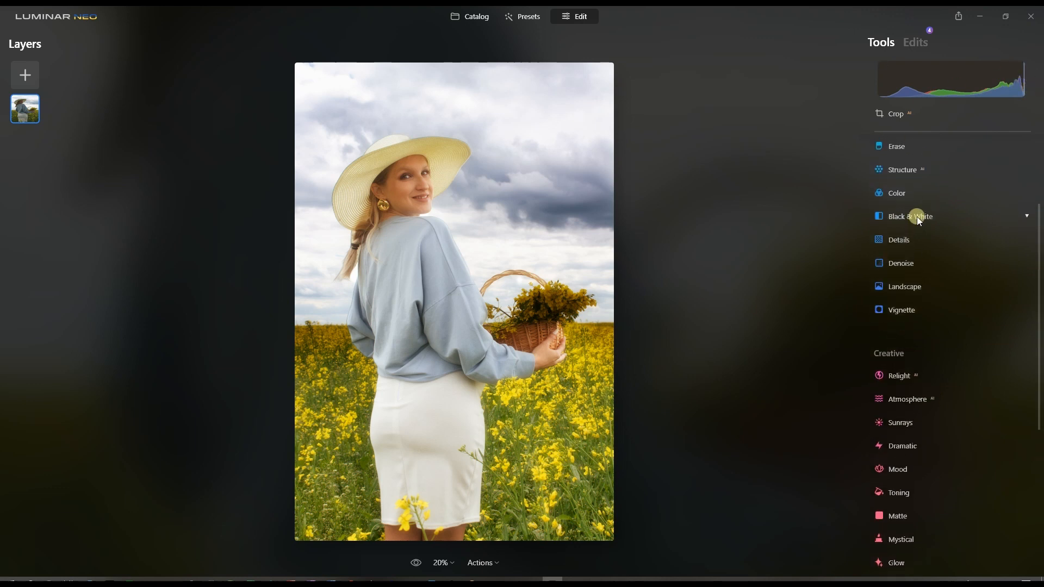
left_click(921, 263)
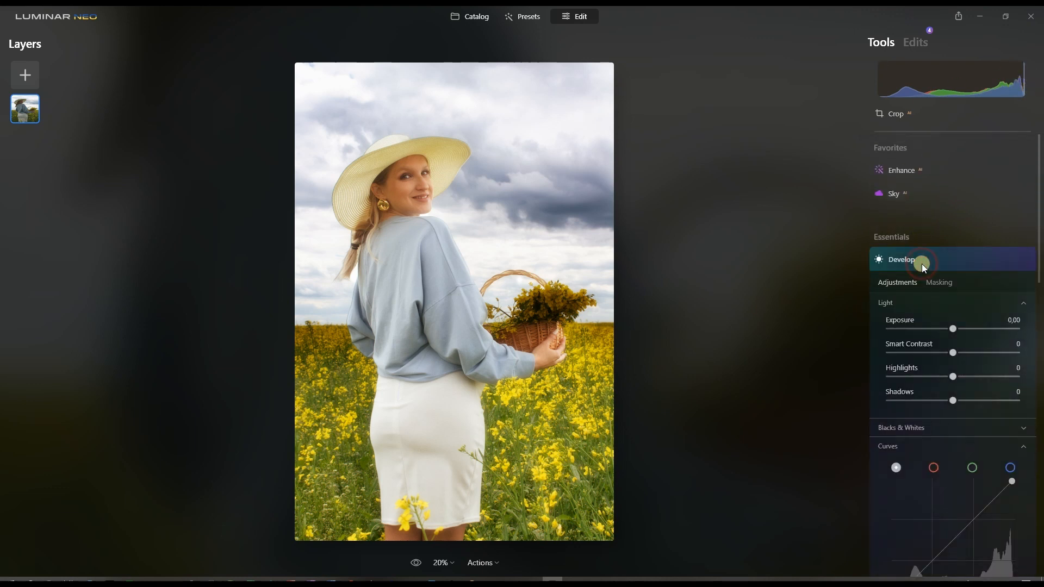
left_click_drag(949, 265, 940, 268)
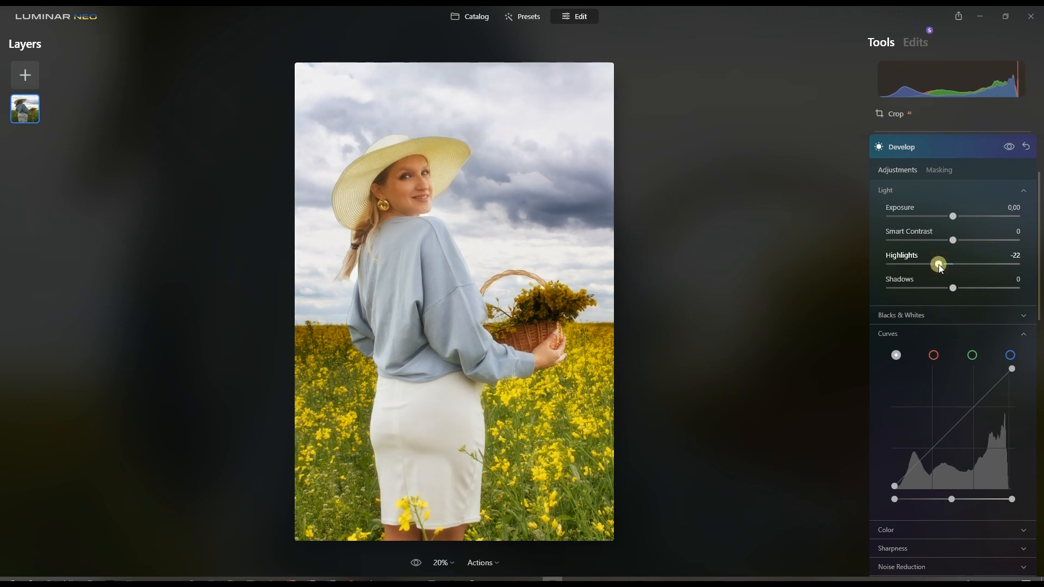
left_click(897, 144)
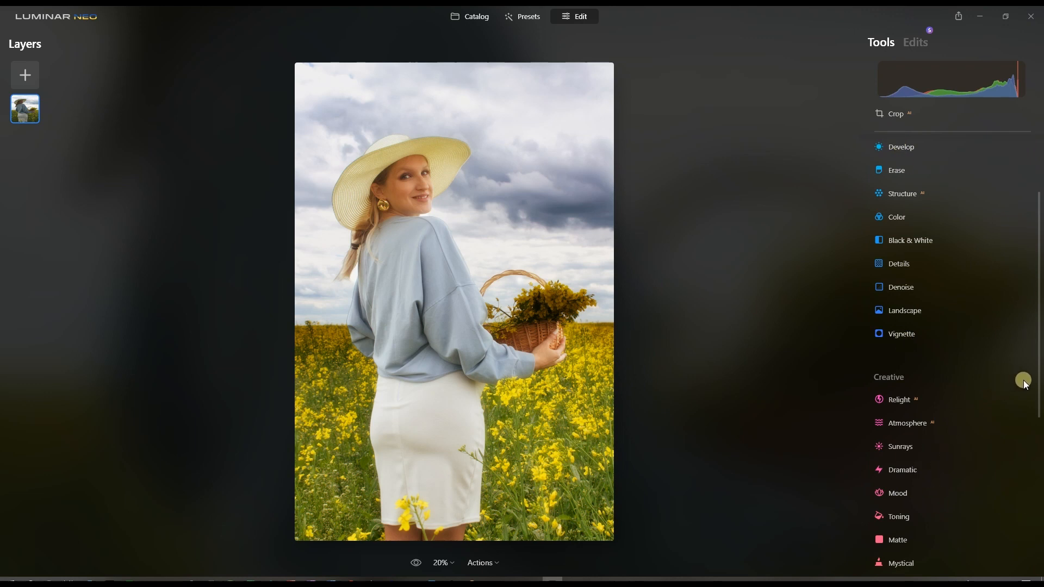
- Blur the background behind the woman with Portrait Bokeh AI at an amount of 50
scroll(1037, 379, "down", 3)
scroll(1037, 379, "down", 2)
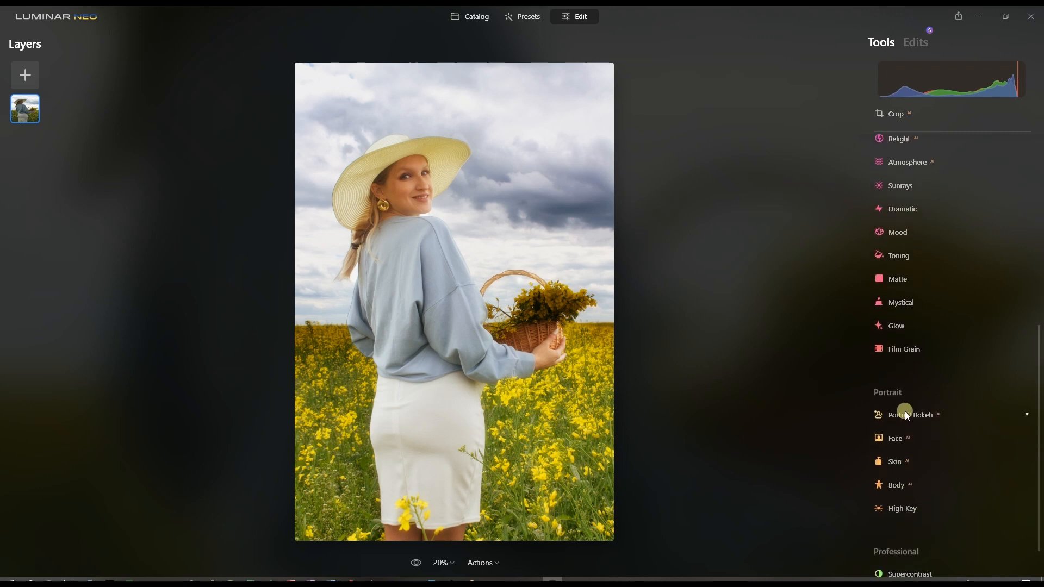
left_click(904, 413)
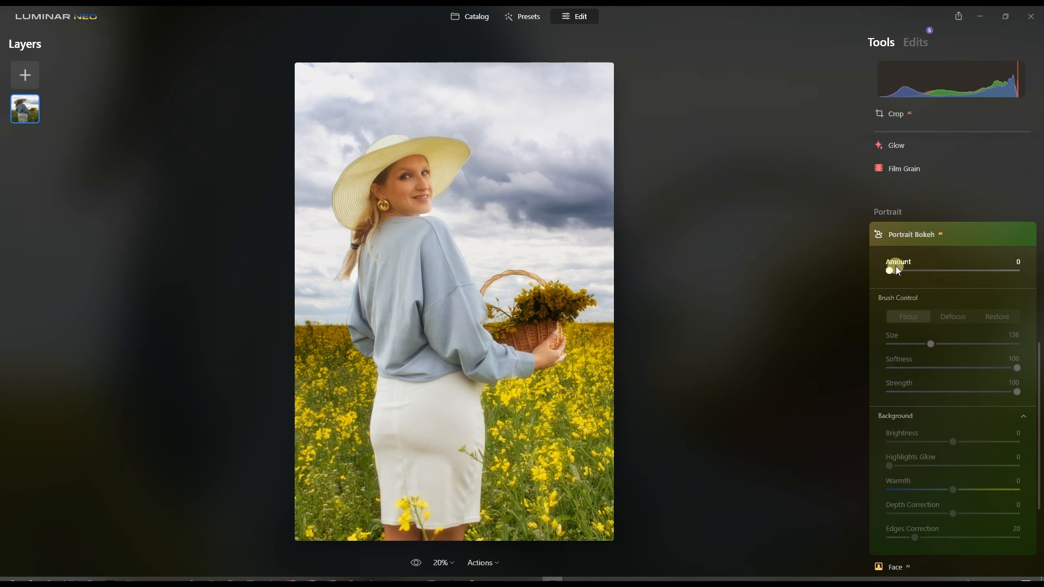
left_click_drag(894, 269, 956, 275)
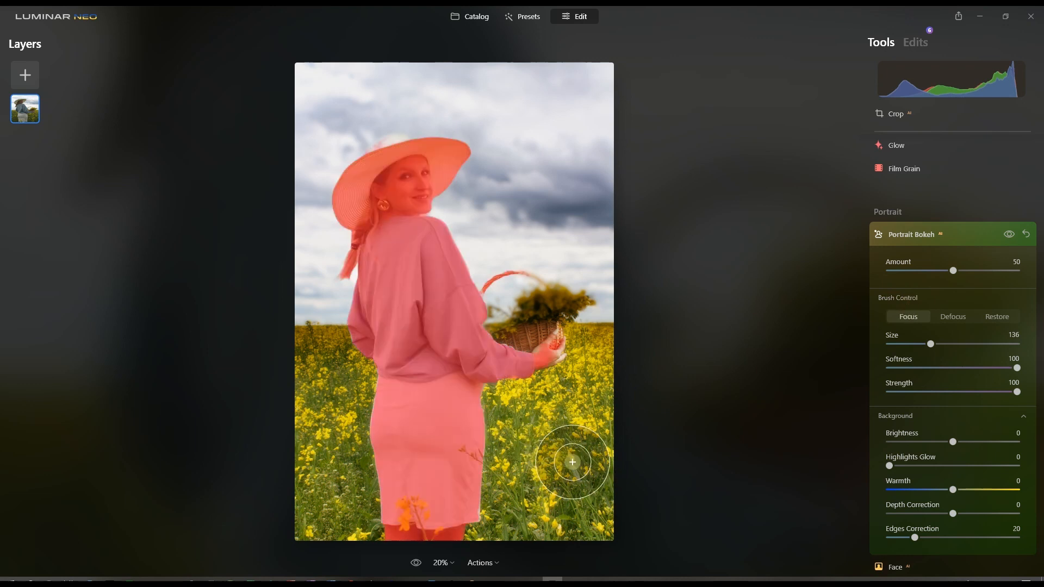
- Configure the Portrait Bokeh Focus brush with size 99, softness 100 and strength 52 for work around the basket
scroll(550, 329, "up", 4)
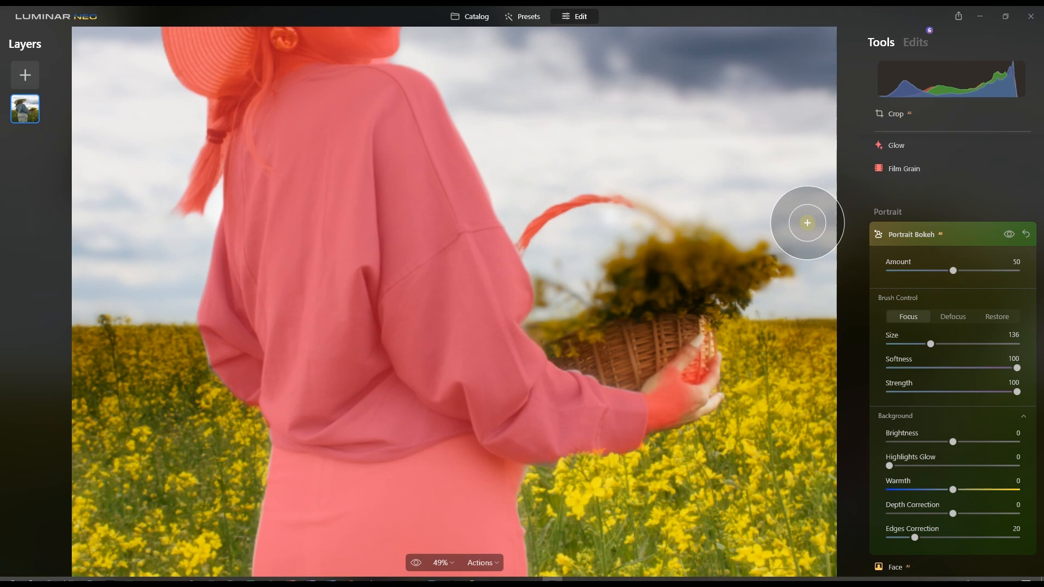
scroll(830, 256, "up", 2)
scroll(831, 259, "up", 1)
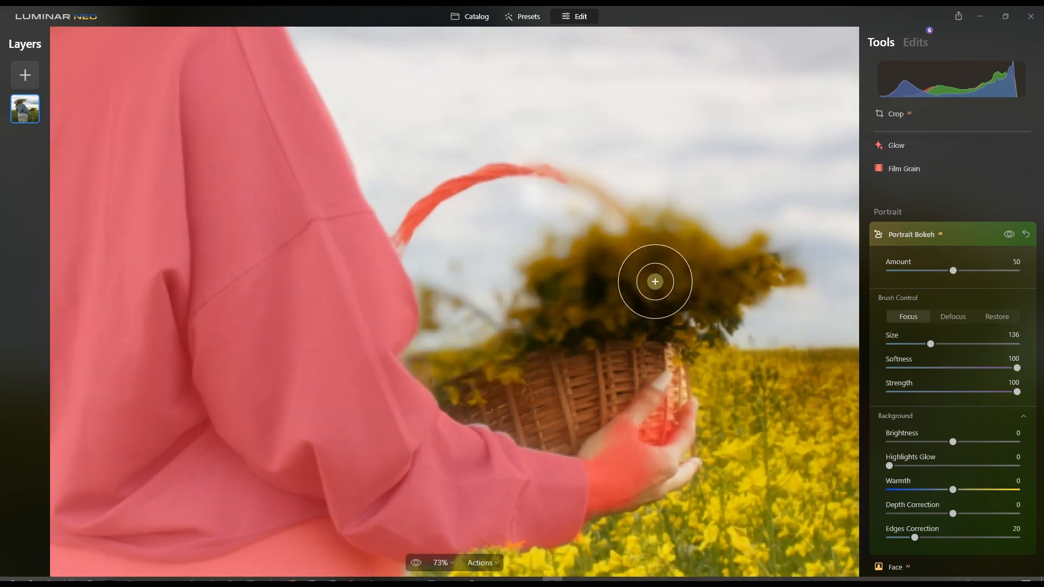
left_click(919, 318)
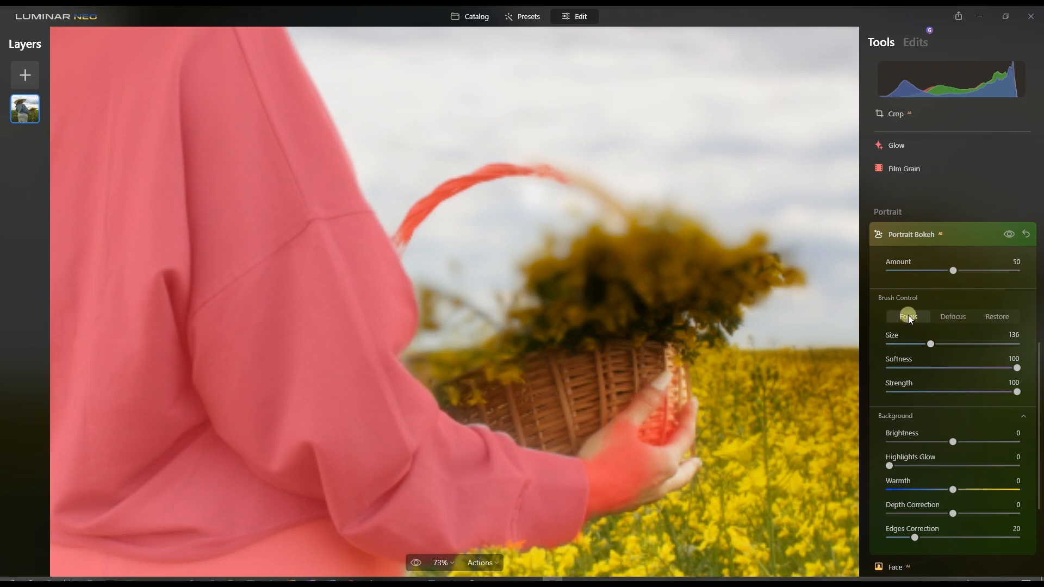
left_click(952, 318)
left_click(923, 320)
left_click(929, 344)
left_click_drag(926, 342, 915, 347)
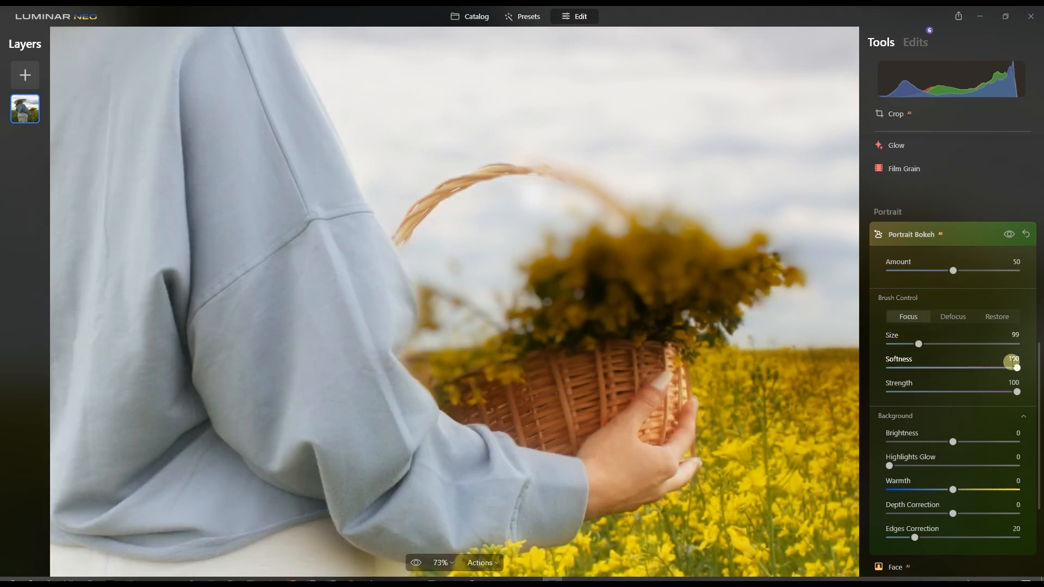
left_click_drag(1016, 368, 1009, 369)
left_click_drag(999, 372, 1014, 366)
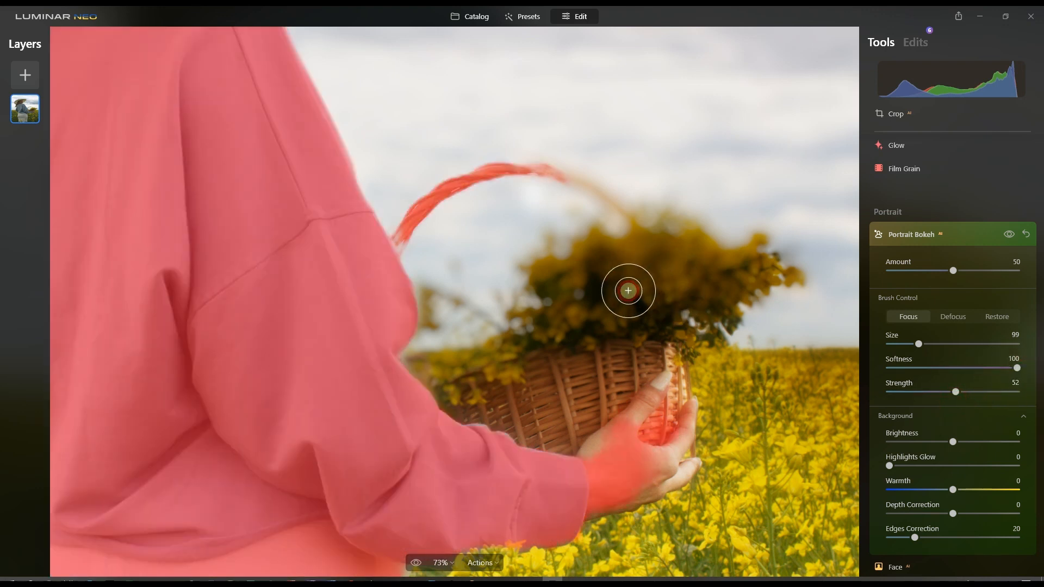
- Brush focus onto the flowers, the basket rim and the blurred part of the basket handle
mouse_move(533, 342)
left_mouse_down()
mouse_move(481, 372)
mouse_move(615, 284)
left_mouse_up()
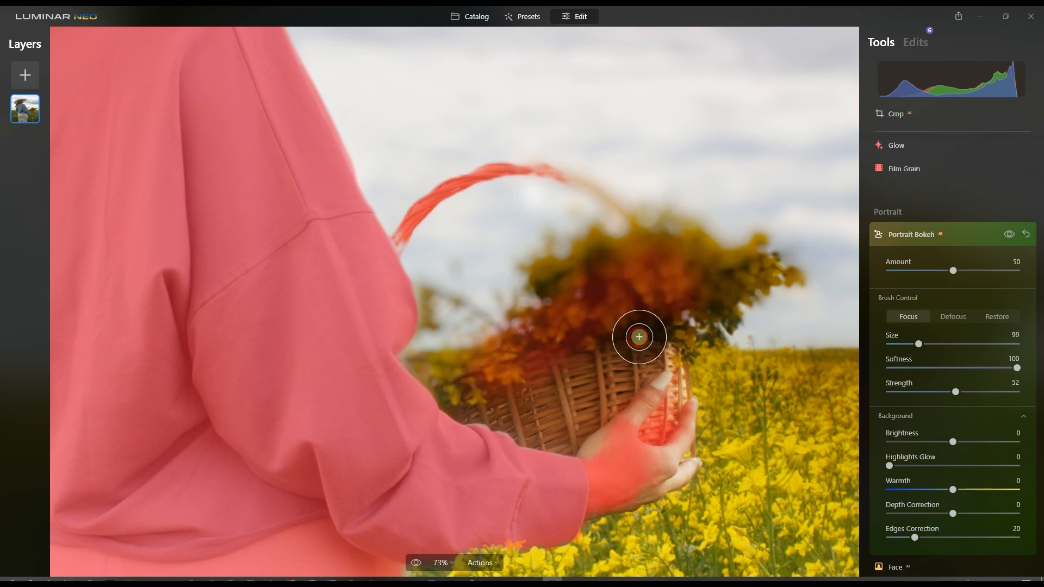
mouse_move(537, 376)
left_mouse_down()
mouse_move(457, 386)
mouse_move(421, 365)
left_mouse_up()
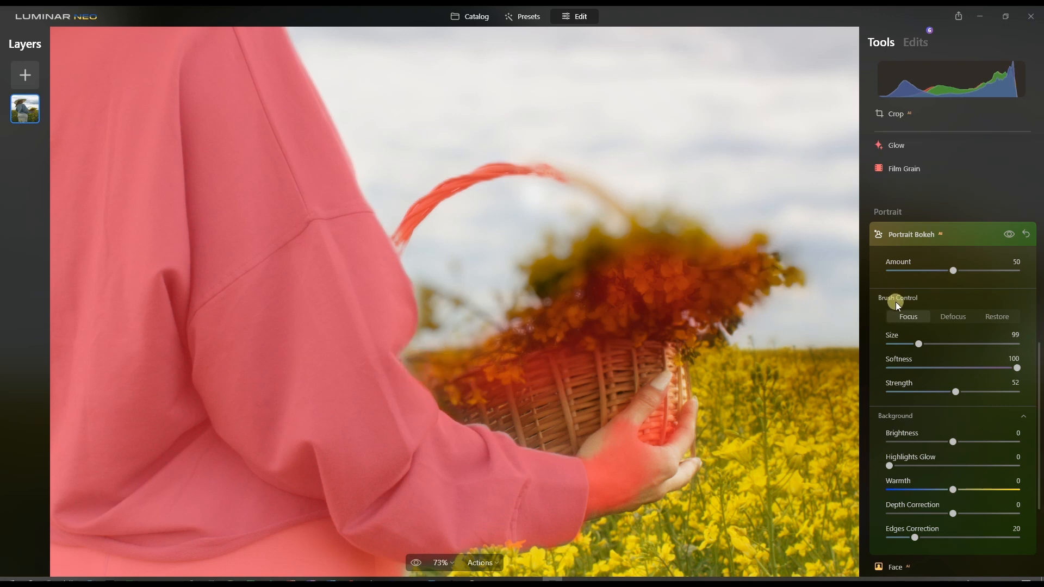
scroll(685, 230, "up", 2)
scroll(590, 156, "up", 5)
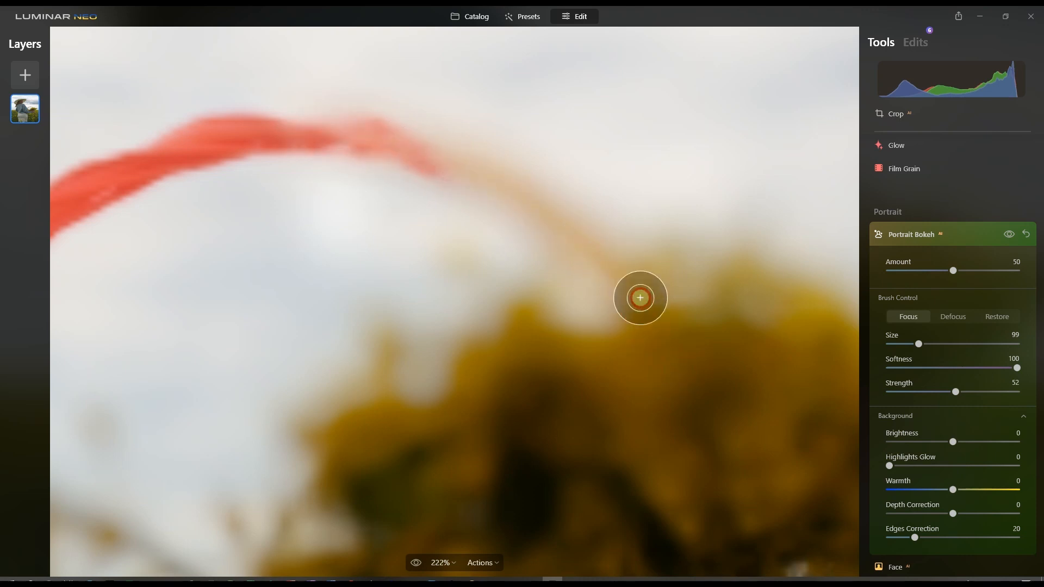
left_click_drag(653, 357, 673, 401)
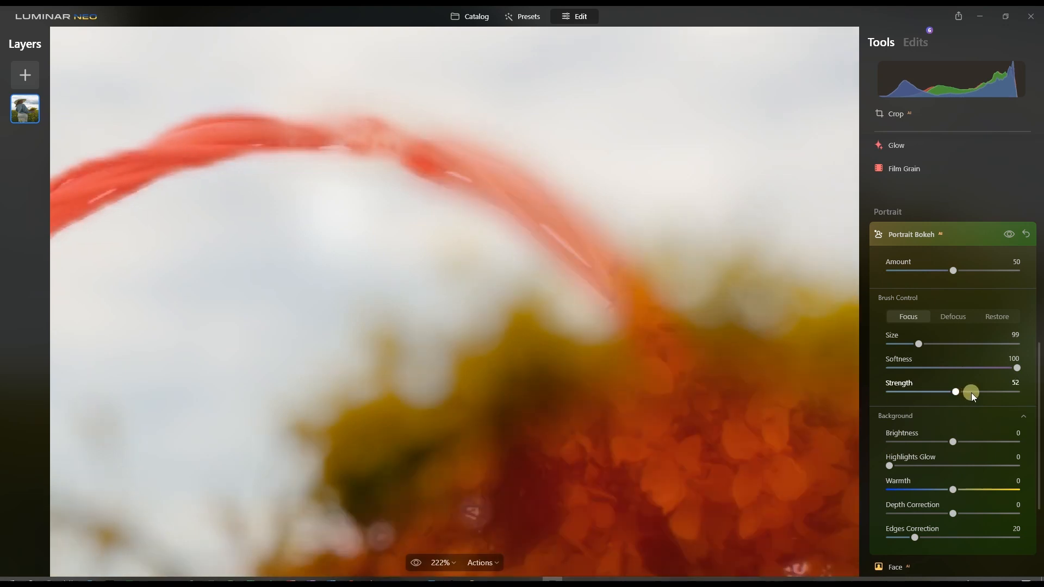
- Raise the Focus brush strength to 69 and brush focus over the flowers, the woven basket and the rest of its handle
left_click(976, 391)
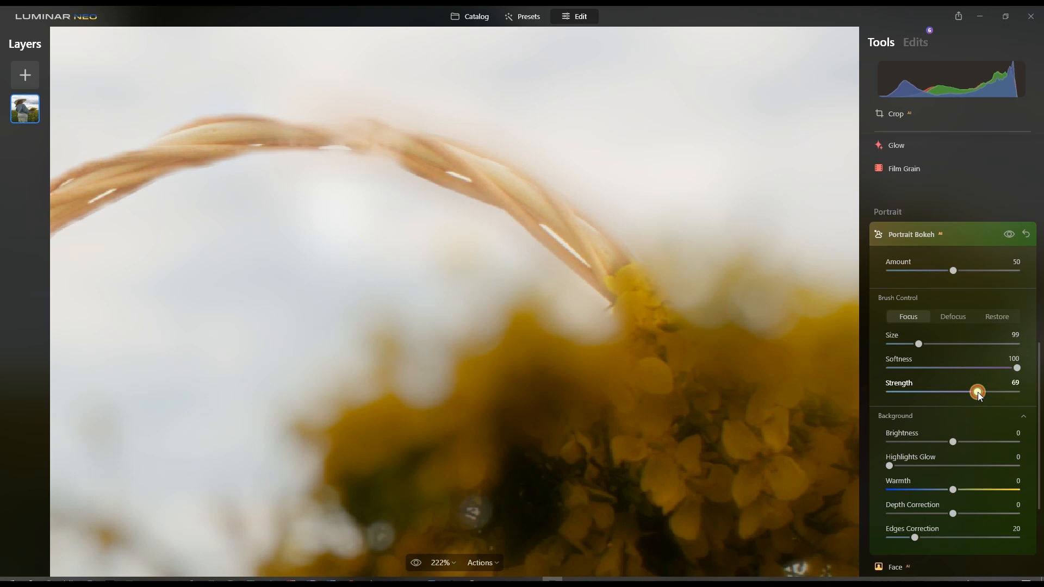
key("ctrl+0")
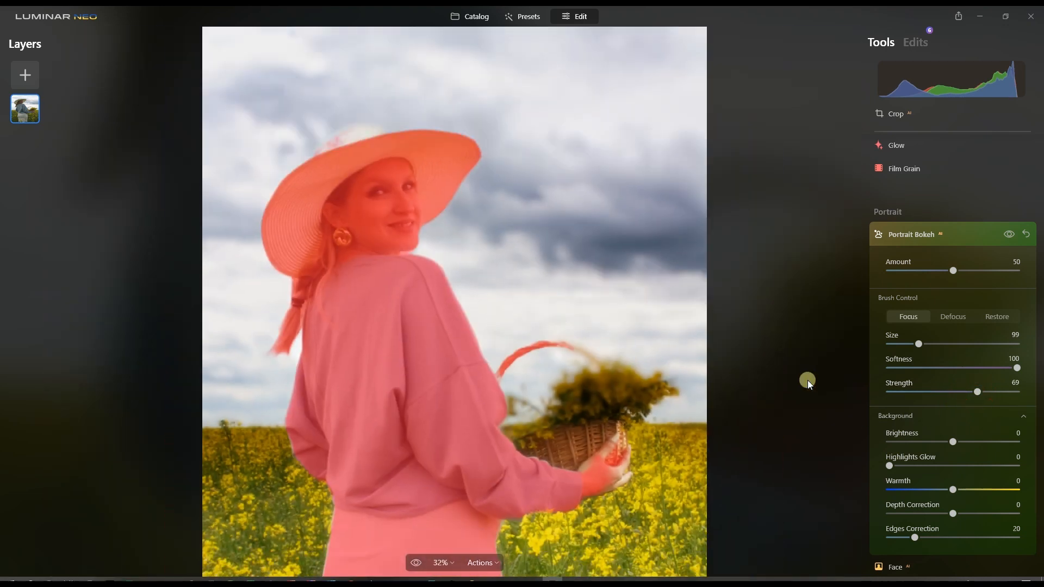
scroll(659, 378, "up", 3)
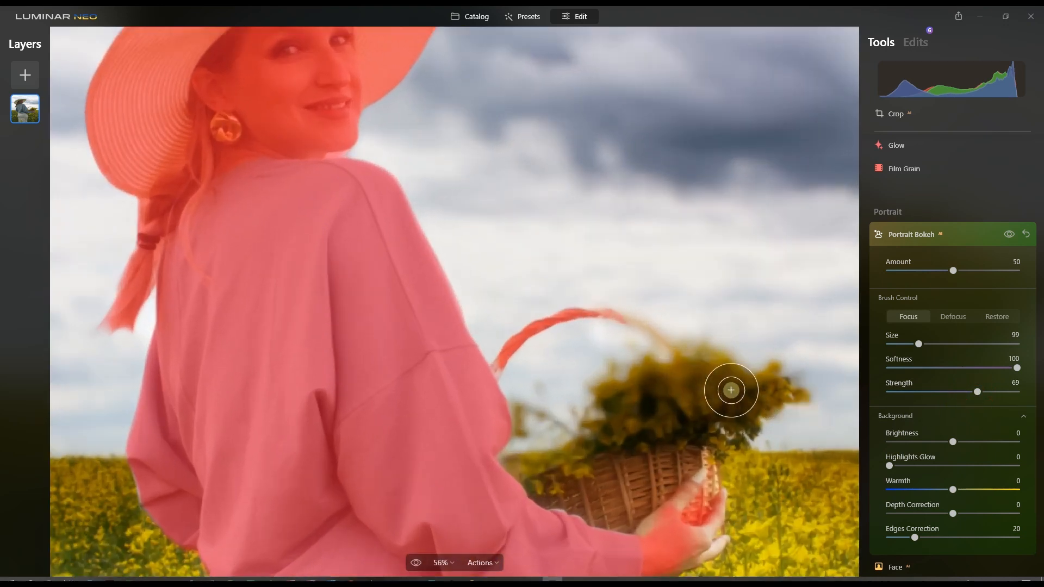
left_click(690, 380)
left_click(636, 393)
left_click(634, 405)
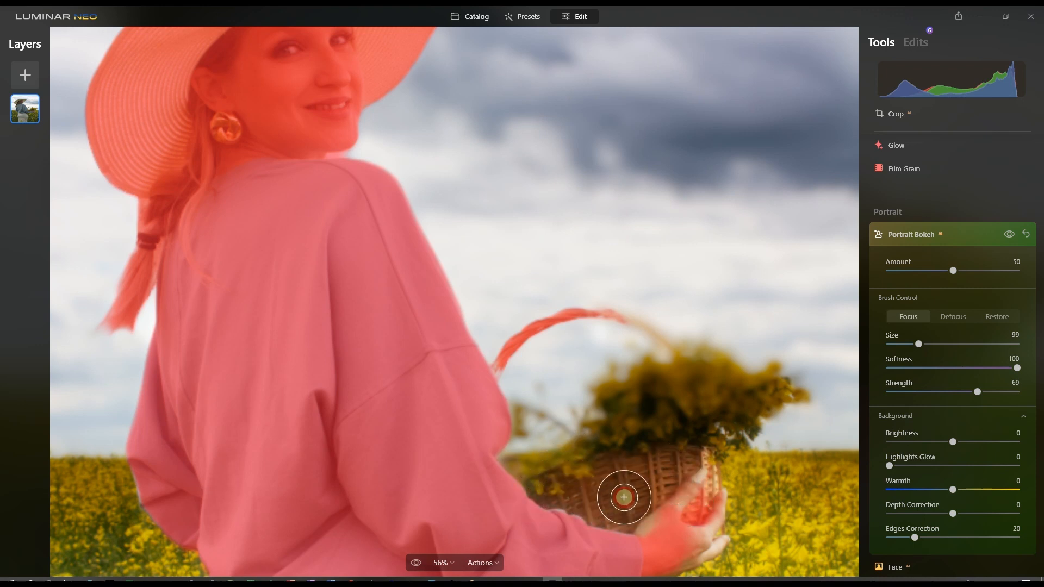
left_click_drag(593, 510, 674, 491)
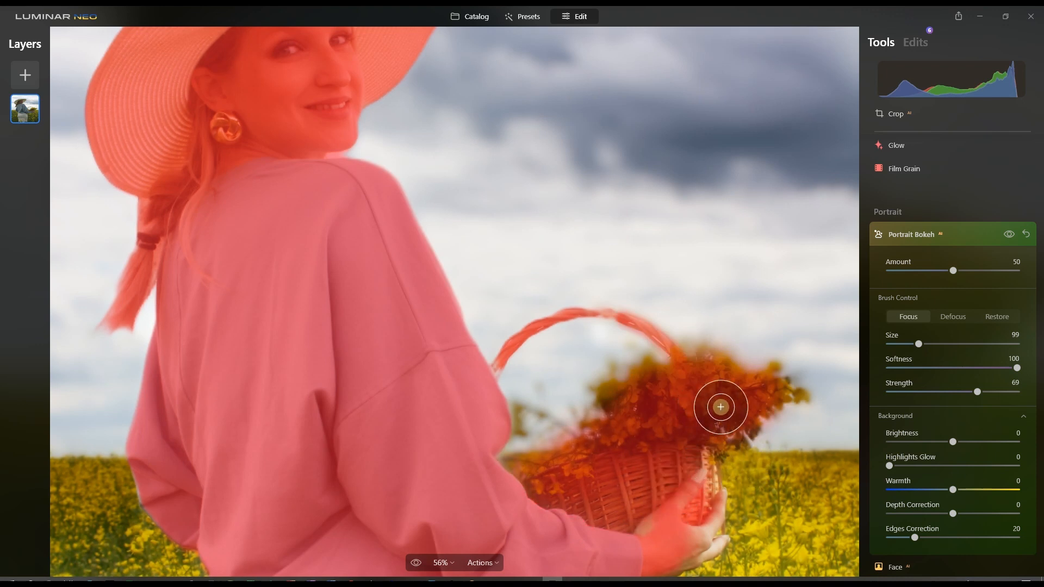
- Reduce the Portrait Bokeh amount to 40 and darken the blurred background to a brightness of -54
key("ctrl+0")
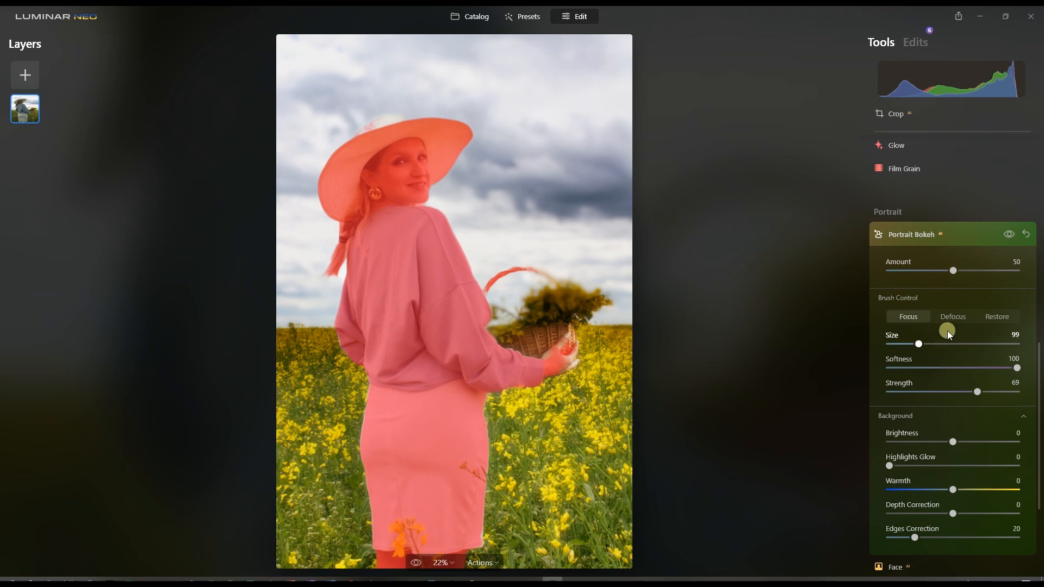
left_click_drag(951, 271, 940, 276)
left_click_drag(941, 450, 920, 454)
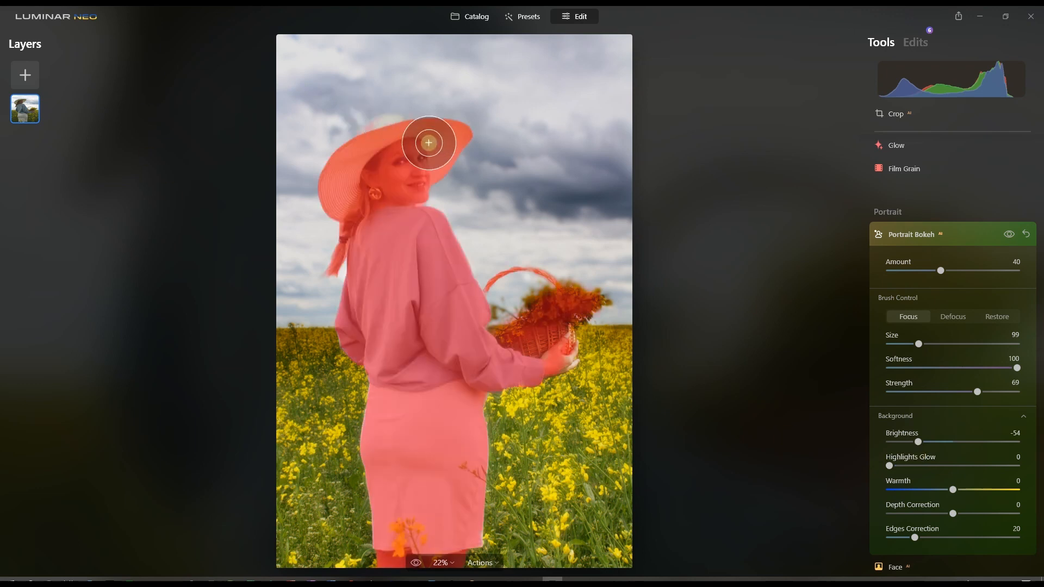
- Raise the Focus brush strength to 78 and brush focus over the blurred crown of the woman's hat
scroll(360, 96, "up", 5)
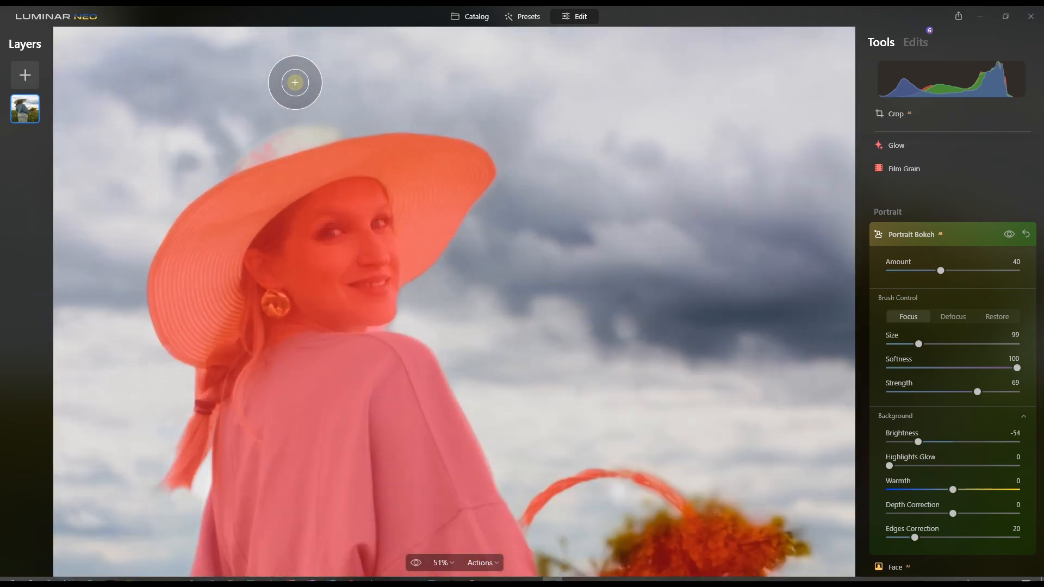
scroll(241, 75, "up", 2)
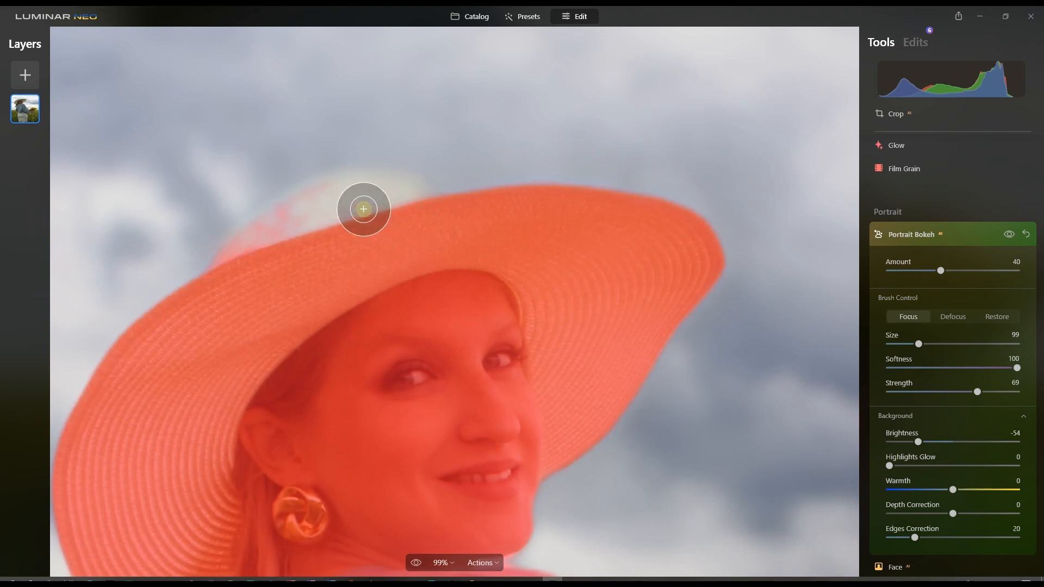
left_click_drag(983, 392, 989, 390)
mouse_move(419, 229)
left_mouse_down()
mouse_move(375, 199)
mouse_move(362, 236)
mouse_move(367, 217)
mouse_move(344, 208)
mouse_move(297, 213)
mouse_move(241, 259)
left_mouse_up()
left_click_drag(369, 220, 392, 211)
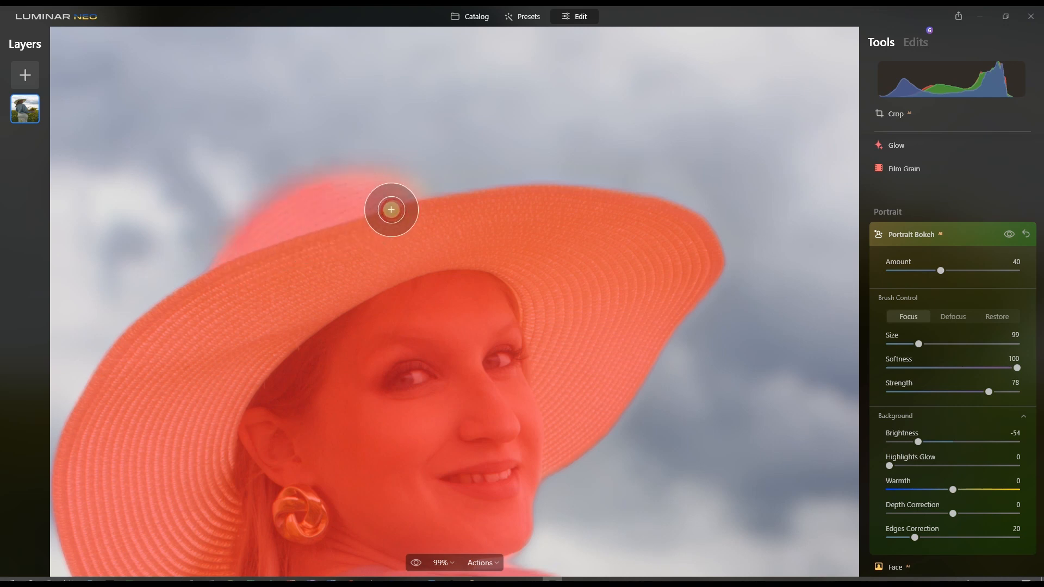
- Defocus the area along the top edge of the hat crown and return to the Focus brush
left_click(957, 319)
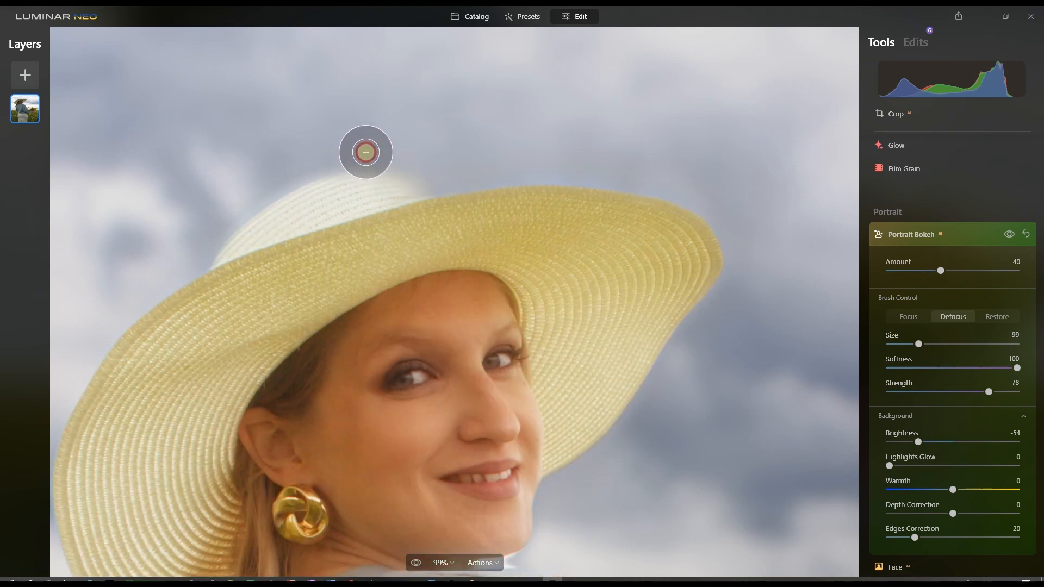
left_click_drag(365, 153, 385, 153)
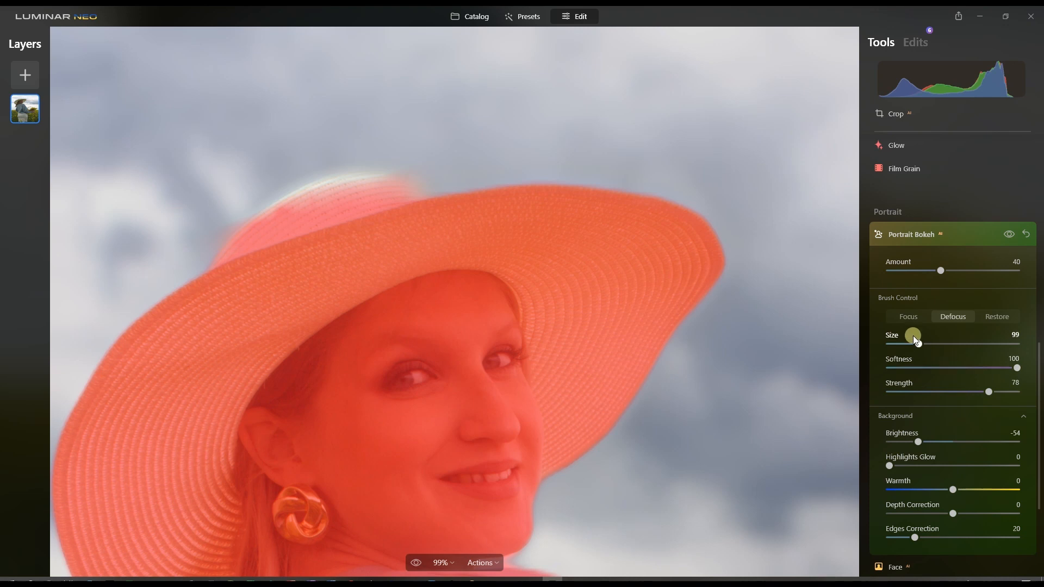
left_click(909, 317)
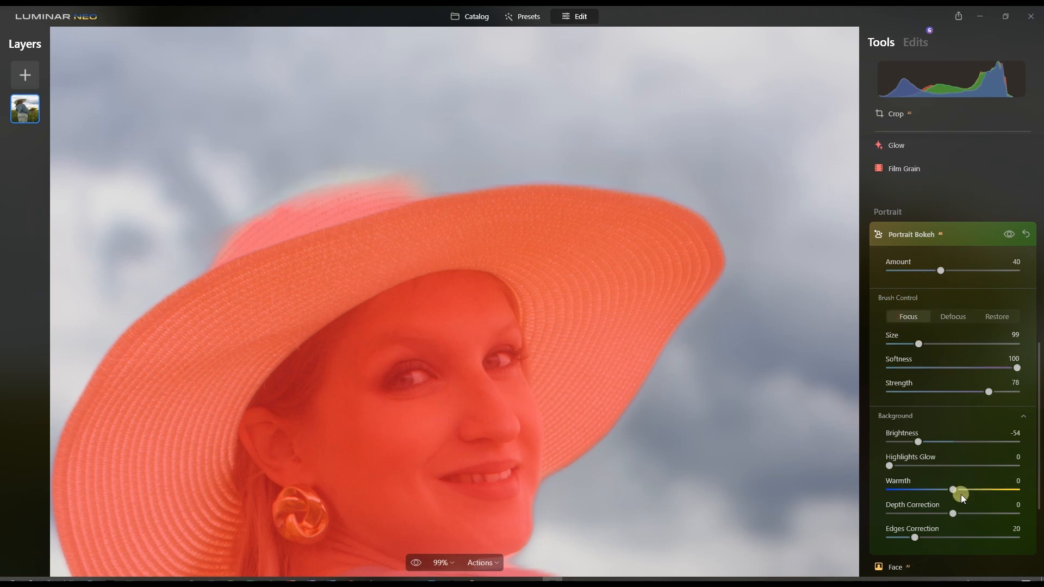
- Set the bokeh background's warmth to 15 and its edges correction to 37
scroll(679, 458, "down", 3)
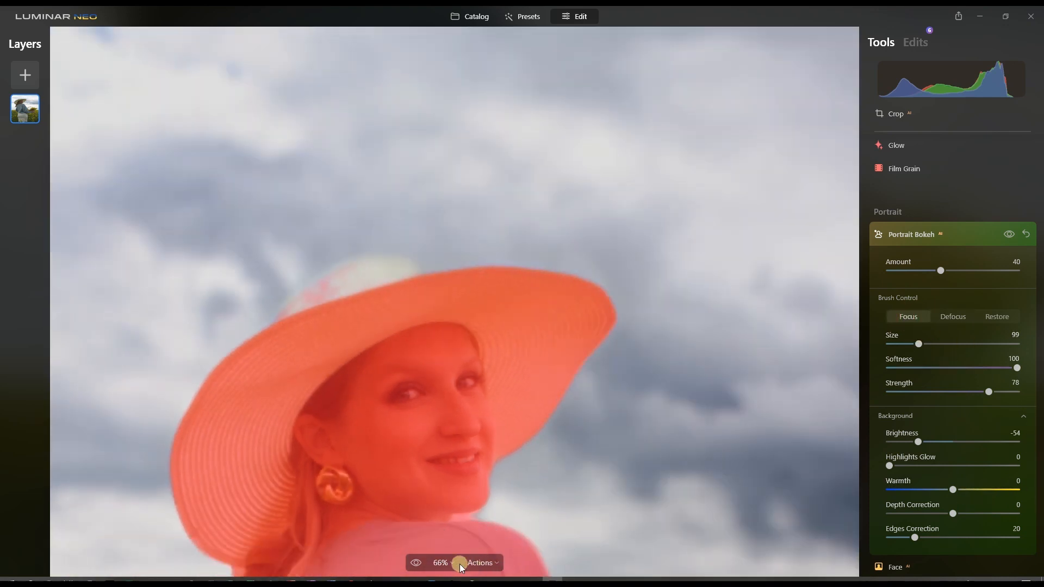
left_click(449, 563)
left_click(450, 414)
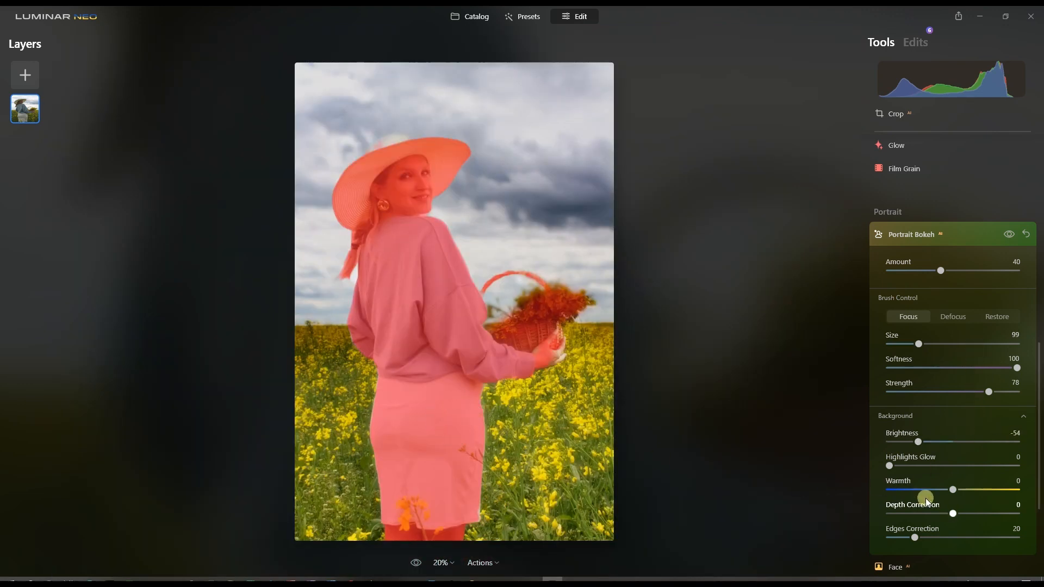
left_click_drag(952, 489, 963, 490)
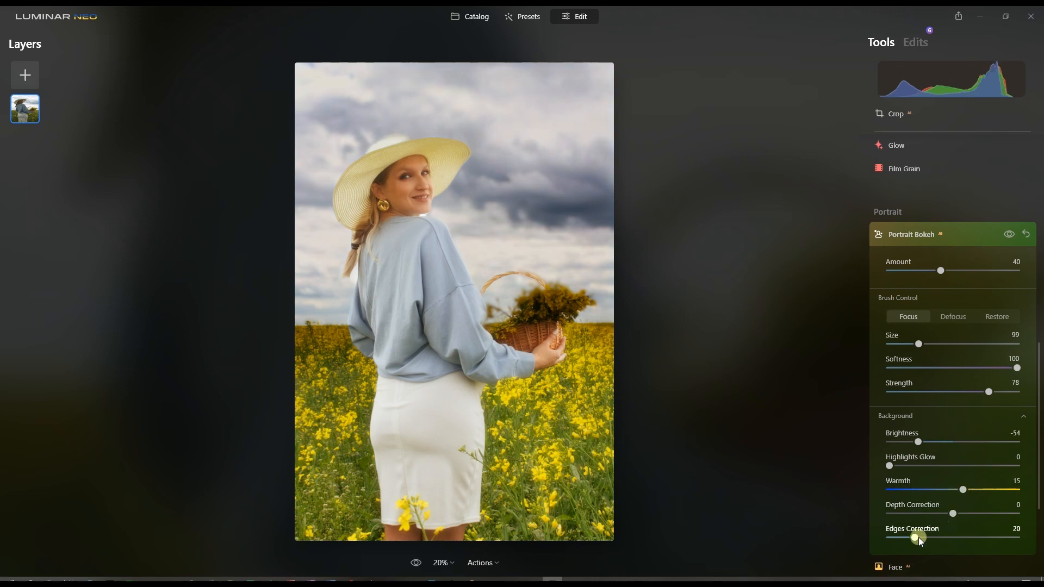
left_click_drag(919, 537, 935, 537)
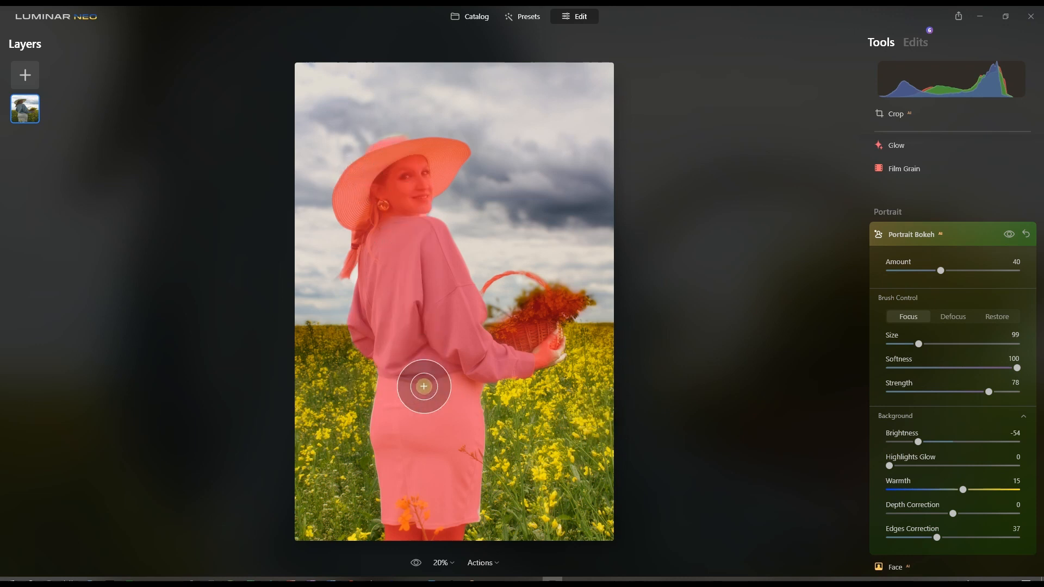
- Brush more focus onto the flowers in the basket, including the bouquet's upper edge beside the handle
mouse_move(553, 315)
left_mouse_down()
mouse_move(553, 324)
mouse_move(563, 307)
left_mouse_up()
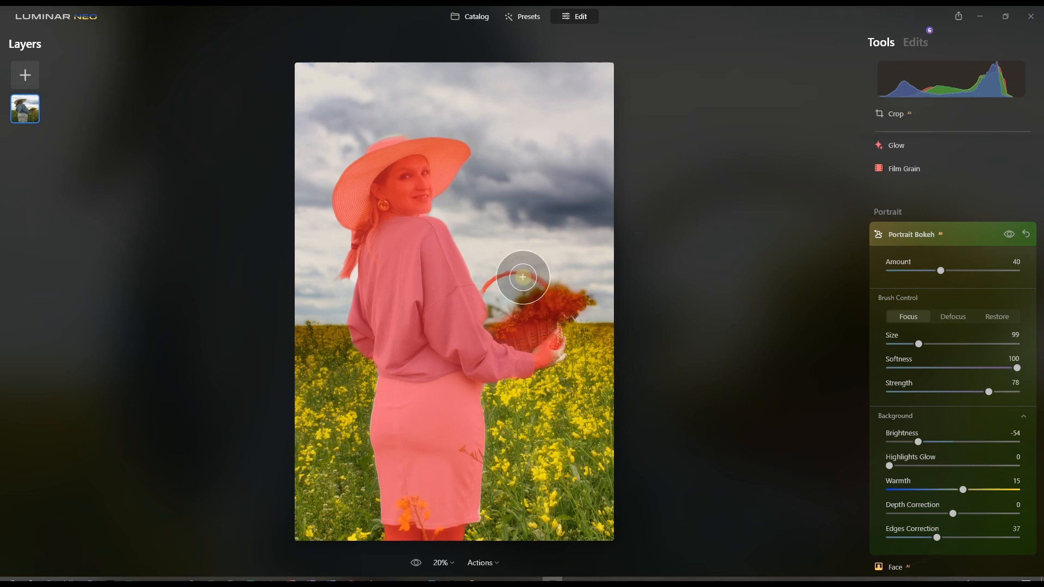
scroll(522, 277, "up", 2)
scroll(645, 263, "up", 1)
scroll(776, 237, "up", 1)
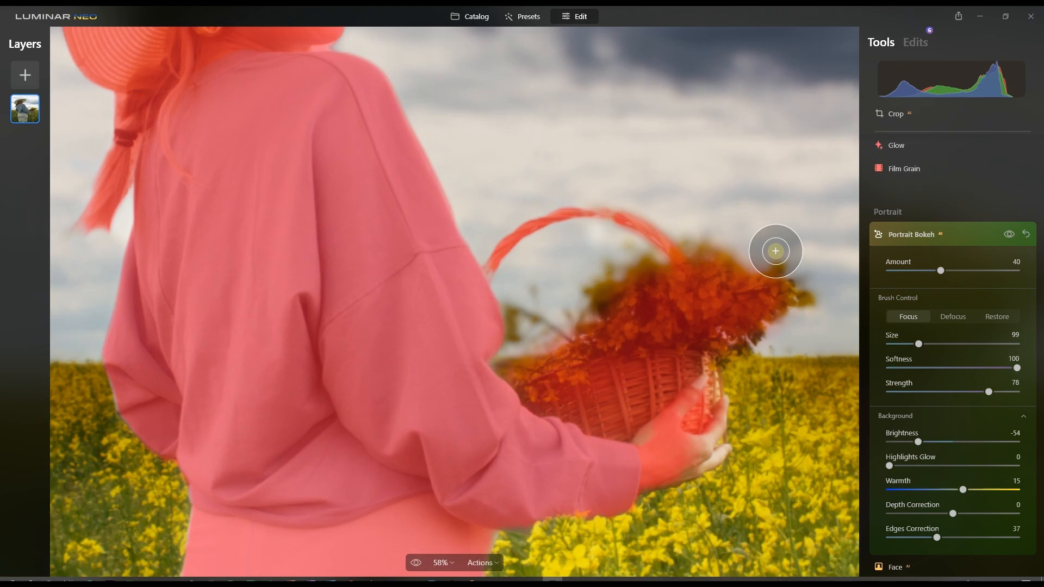
scroll(775, 250, "up", 1)
scroll(625, 226, "up", 1)
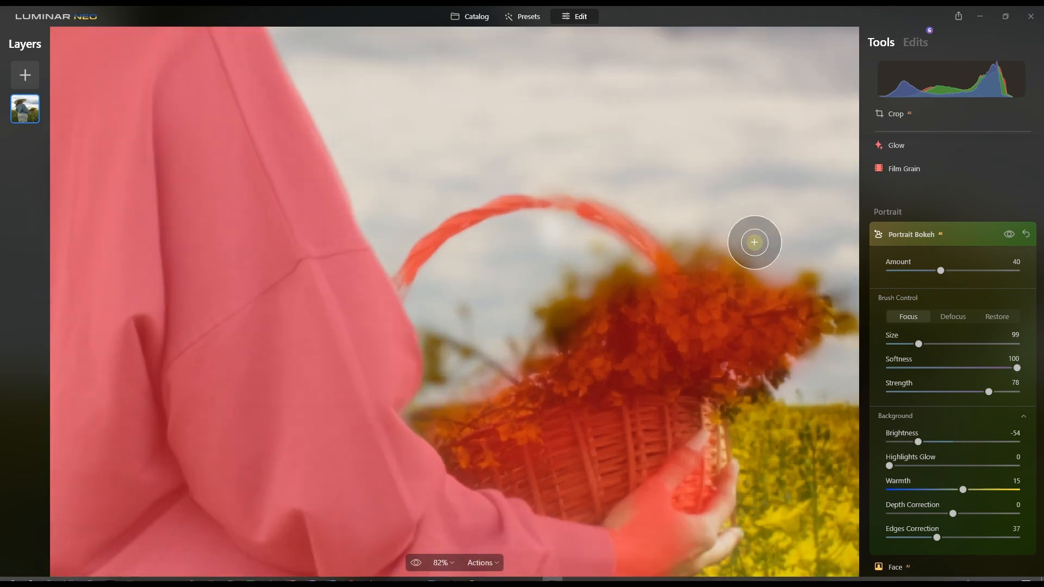
scroll(754, 242, "up", 1)
scroll(754, 242, "up", 5)
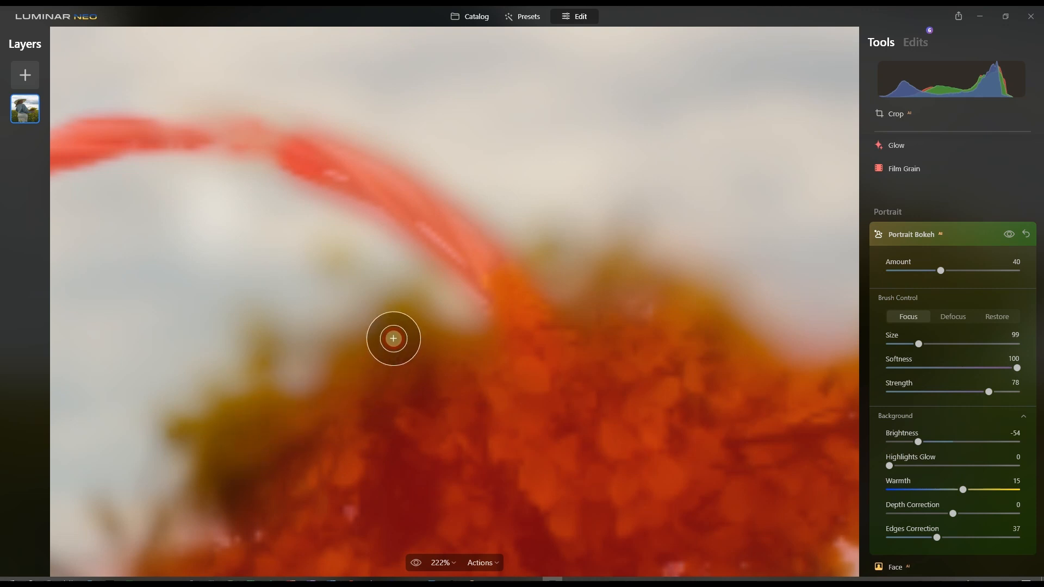
mouse_move(555, 286)
left_mouse_down()
mouse_move(561, 328)
mouse_move(628, 310)
mouse_move(642, 293)
mouse_move(765, 367)
left_mouse_up()
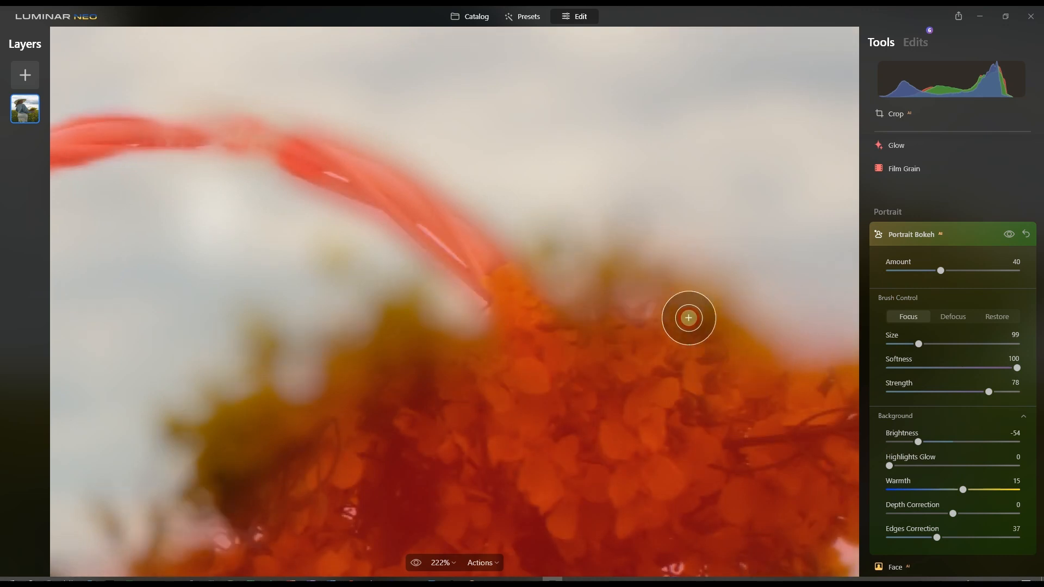
scroll(616, 357, "down", 3)
scroll(616, 357, "down", 3)
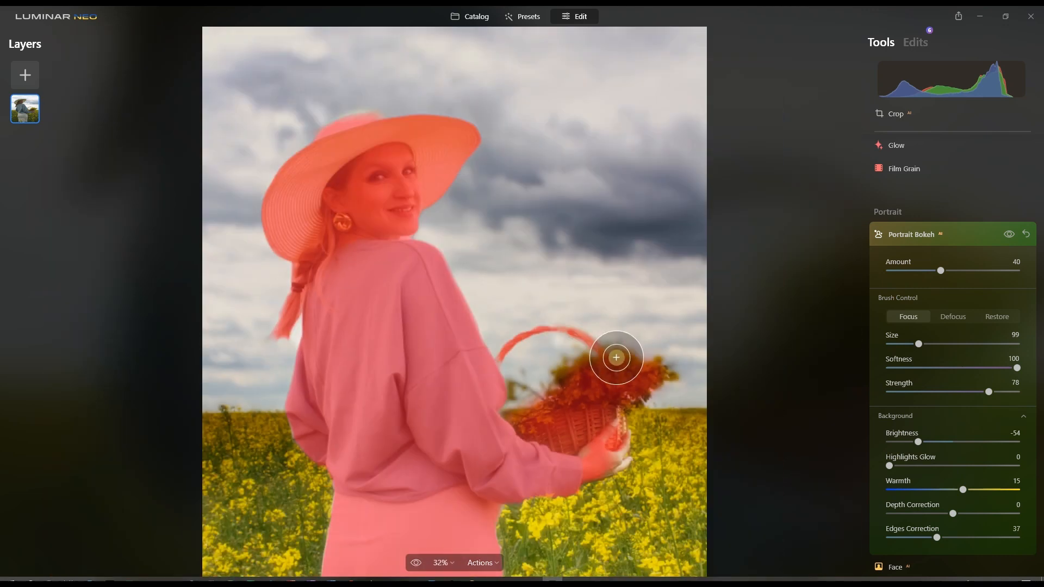
scroll(876, 378, "down", 1)
scroll(879, 374, "down", 2)
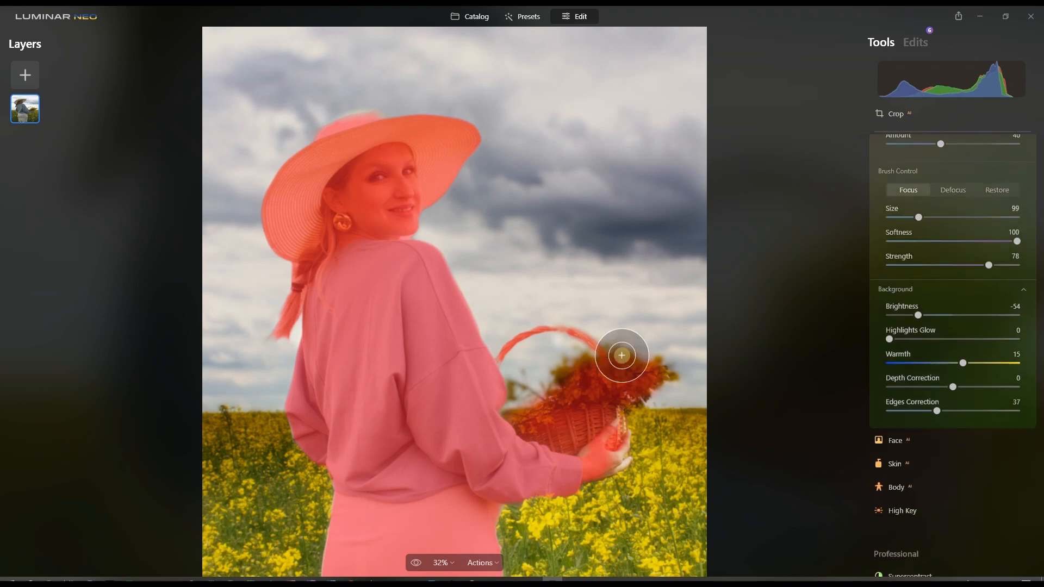
scroll(531, 354, "down", 1)
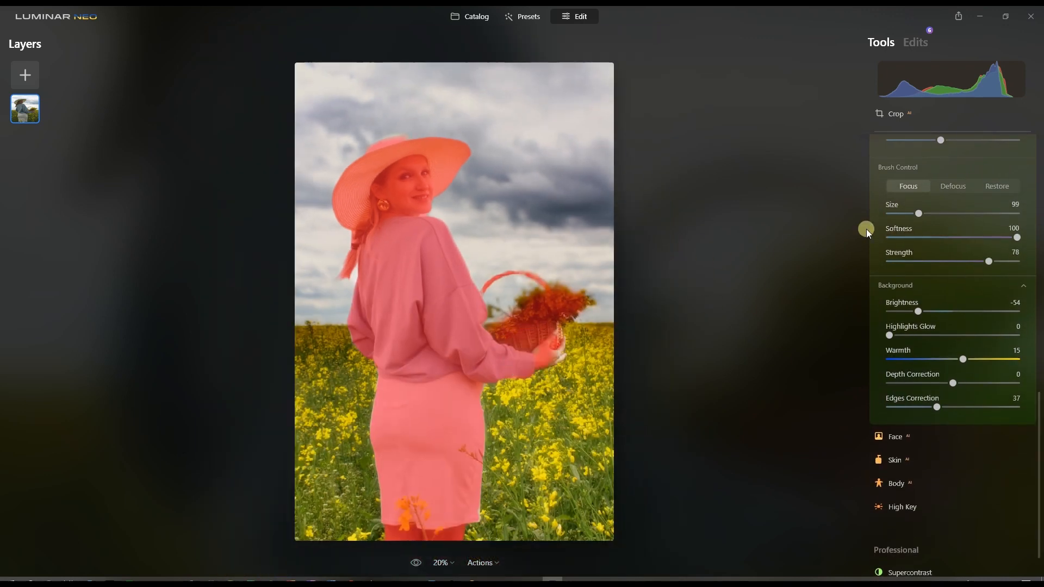
scroll(888, 210, "up", 3)
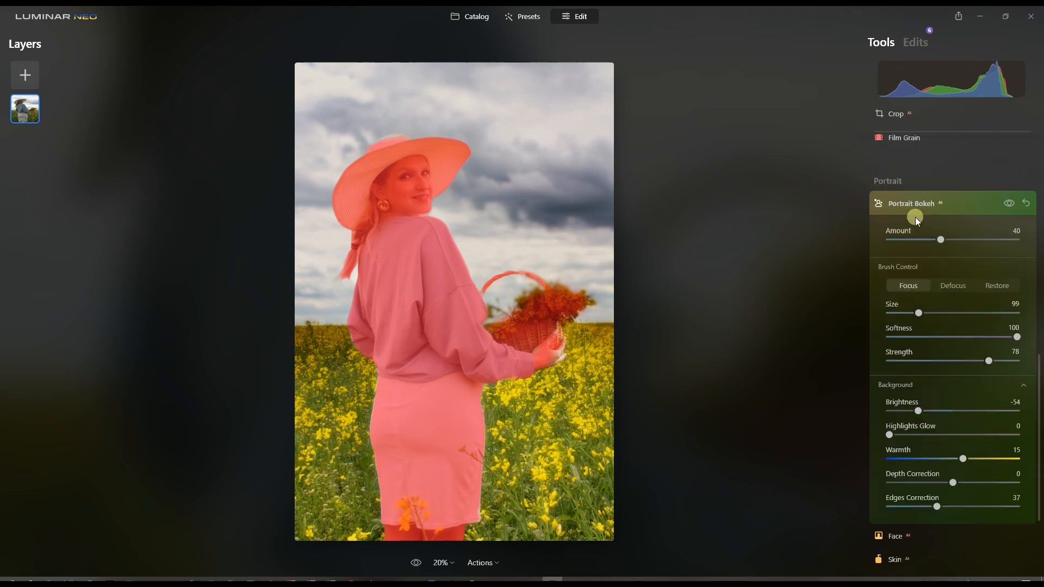
left_click(902, 213)
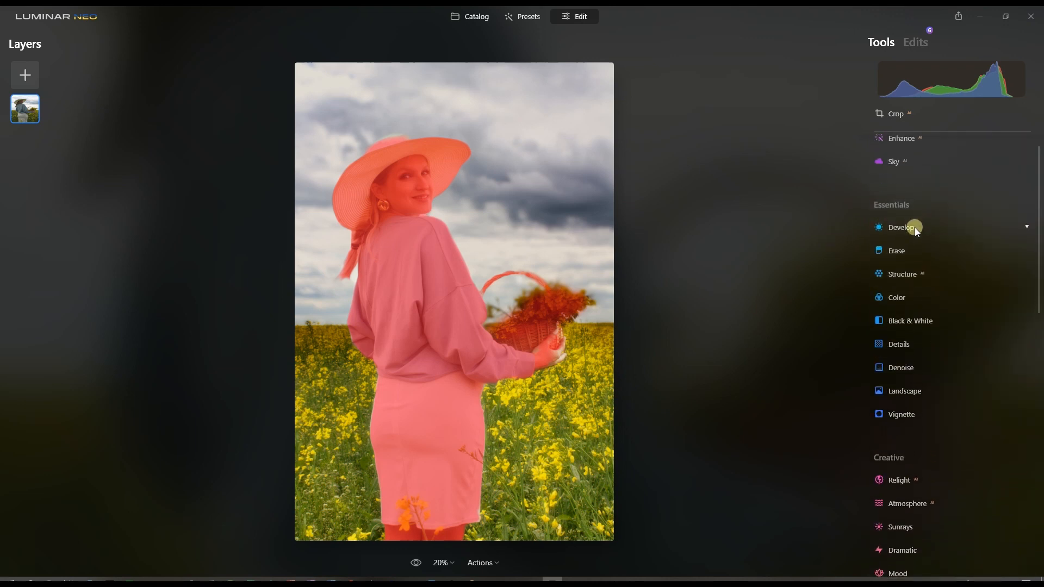
scroll(947, 438, "down", 3)
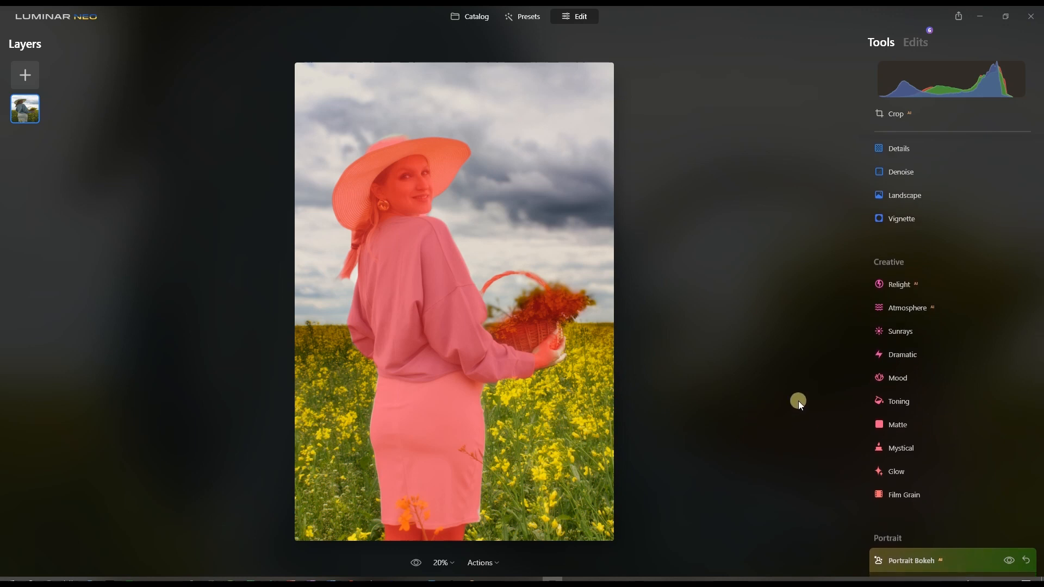
scroll(933, 374, "down", 4)
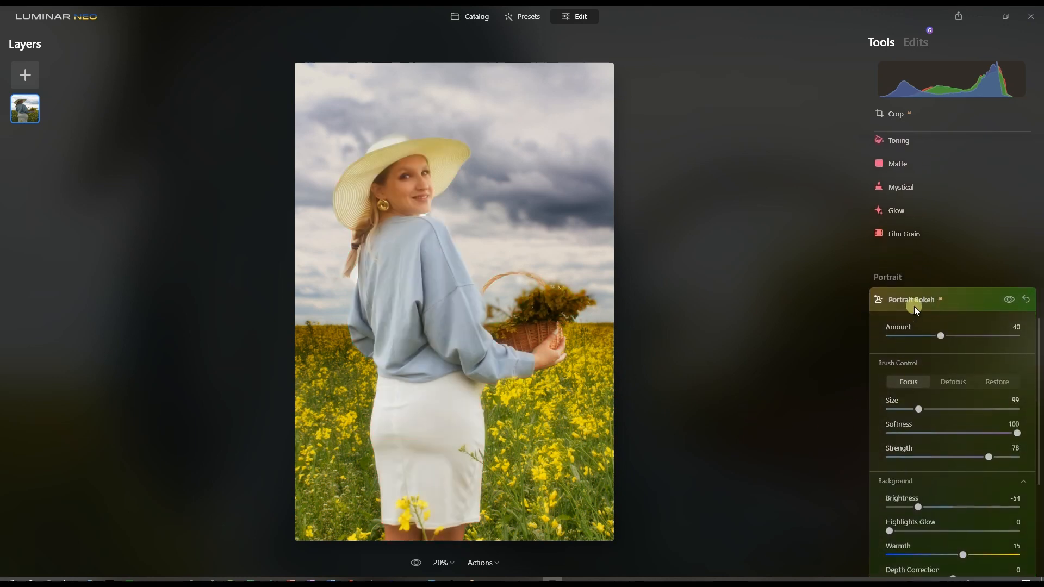
- Leave Portrait Bokeh and brighten the woman's face with the Face AI tool at a Face Light of 41
left_click(916, 300)
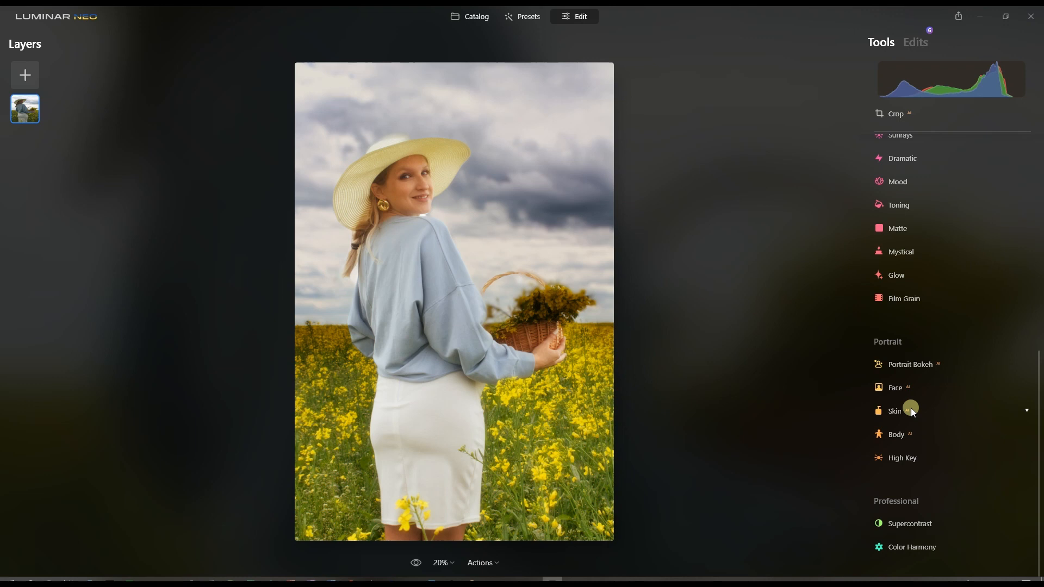
left_click(899, 387)
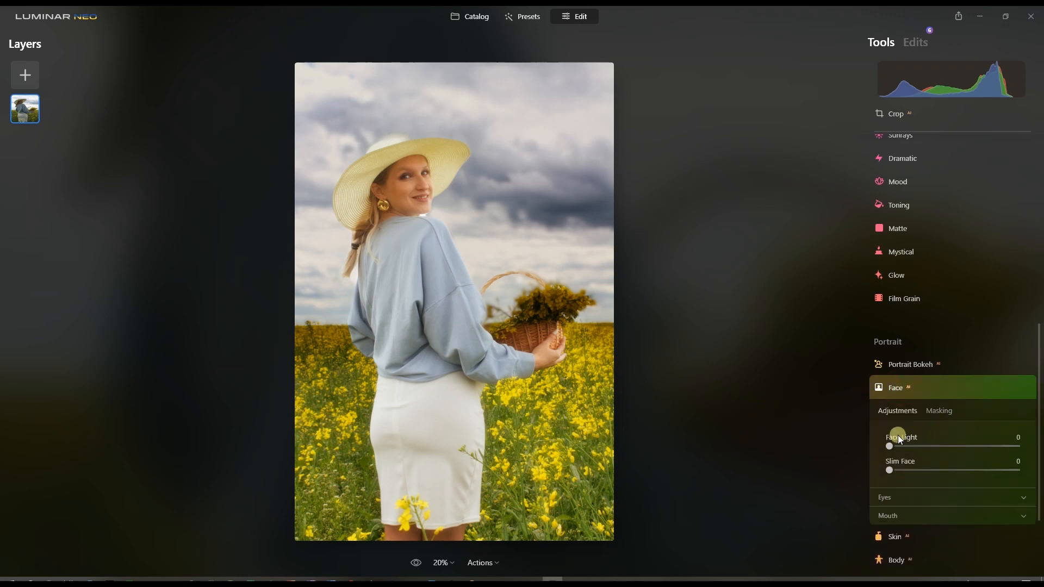
left_click_drag(889, 445, 944, 447)
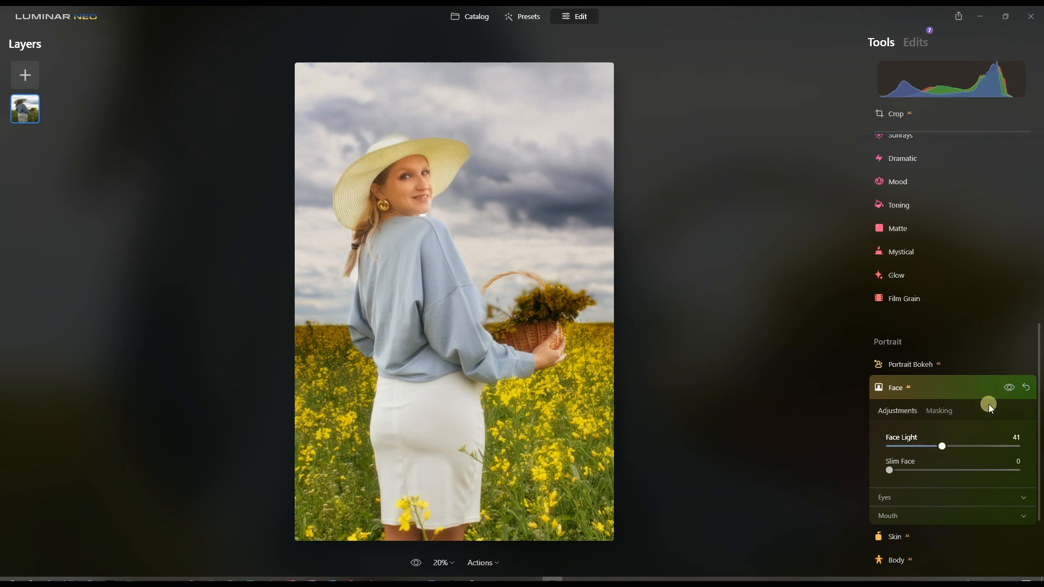
scroll(962, 441, "down", 1)
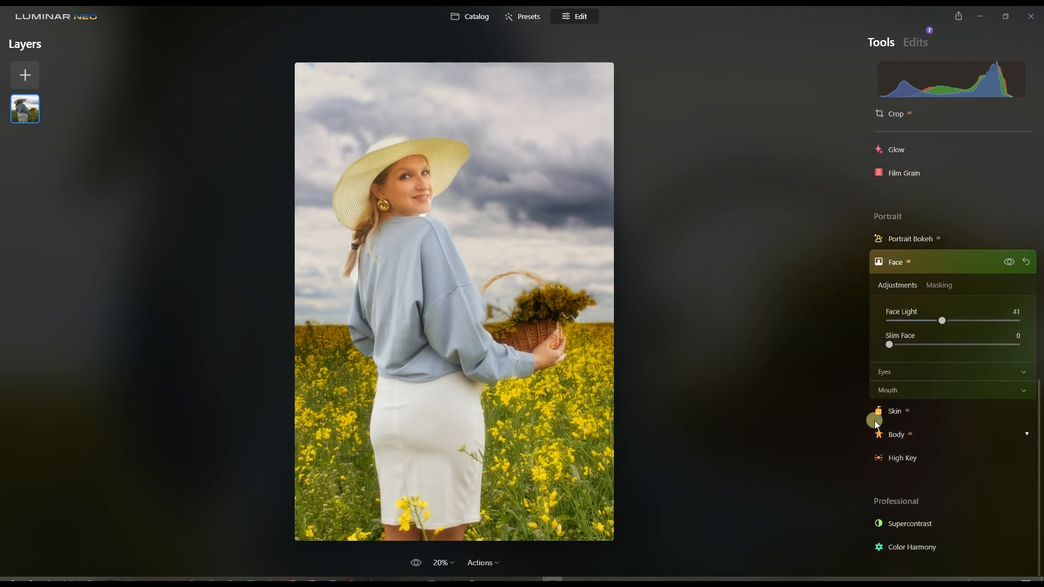
left_click(915, 264)
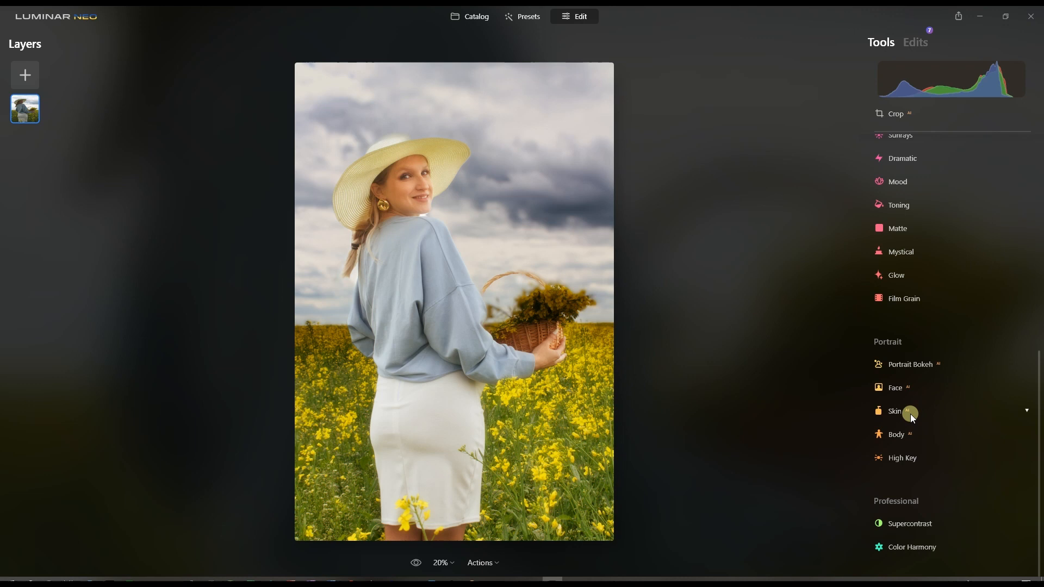
left_click(919, 441)
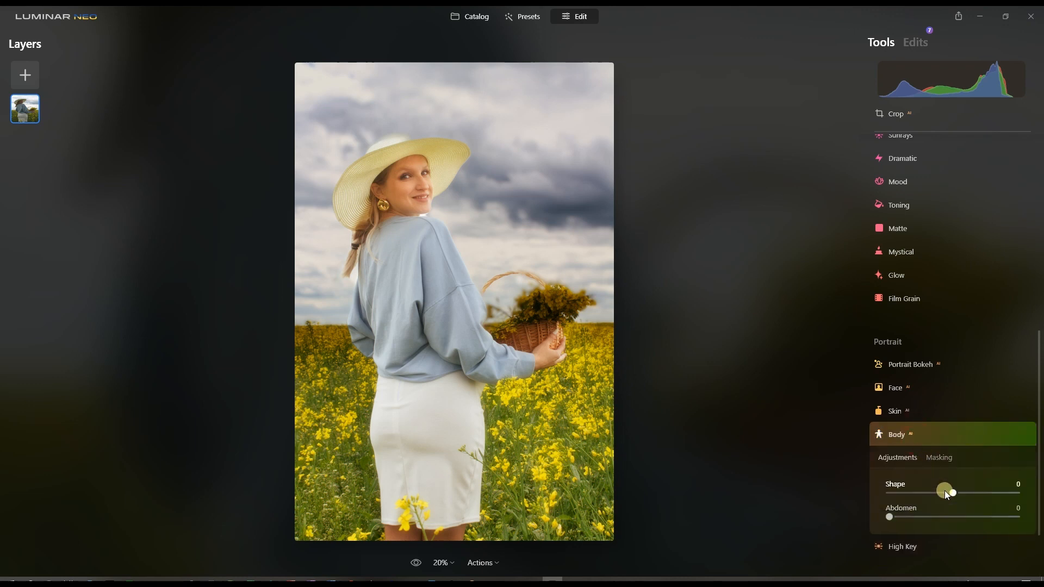
left_click(918, 430)
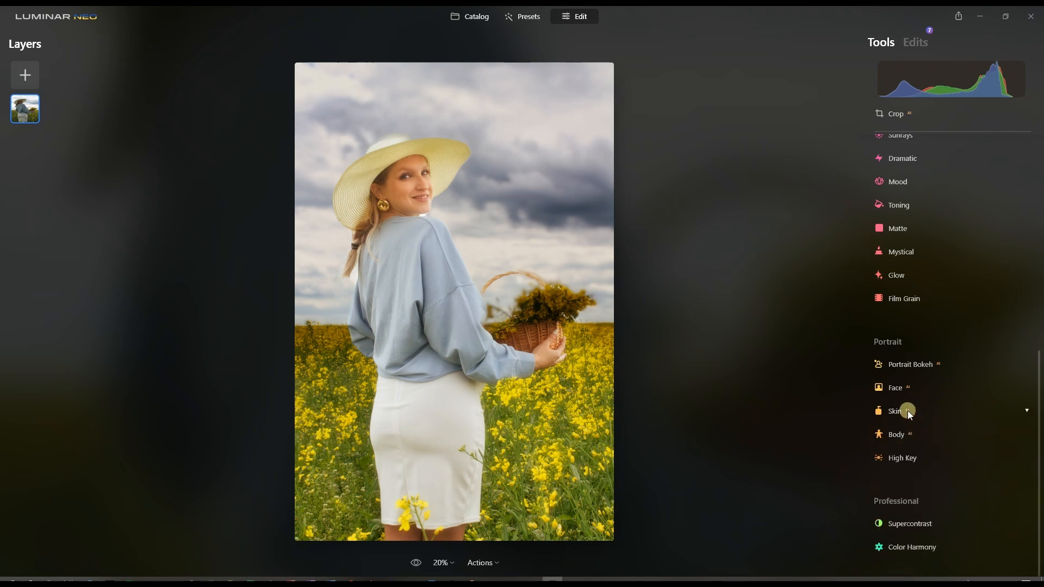
left_click(907, 410)
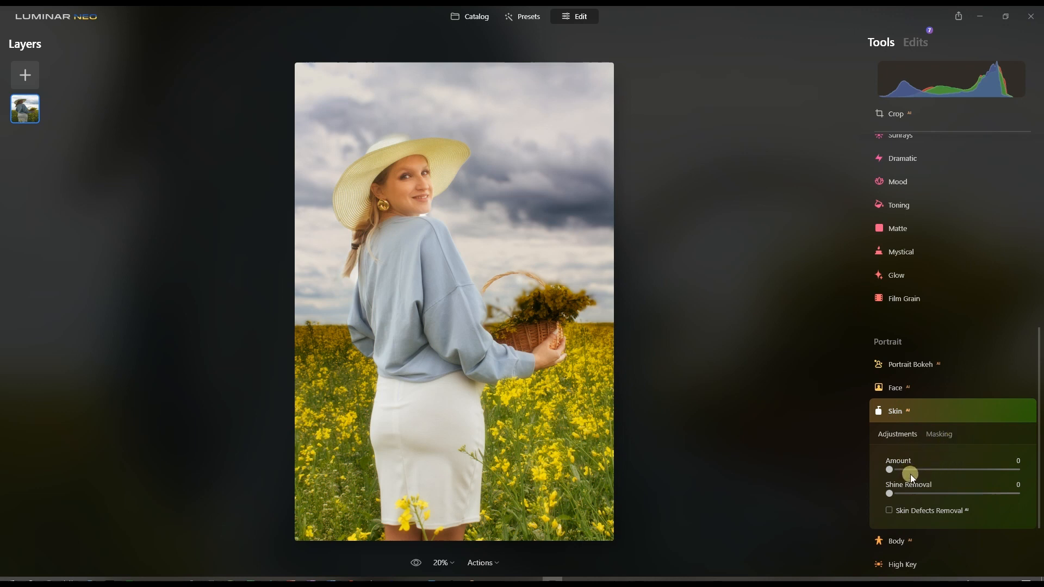
left_click(905, 409)
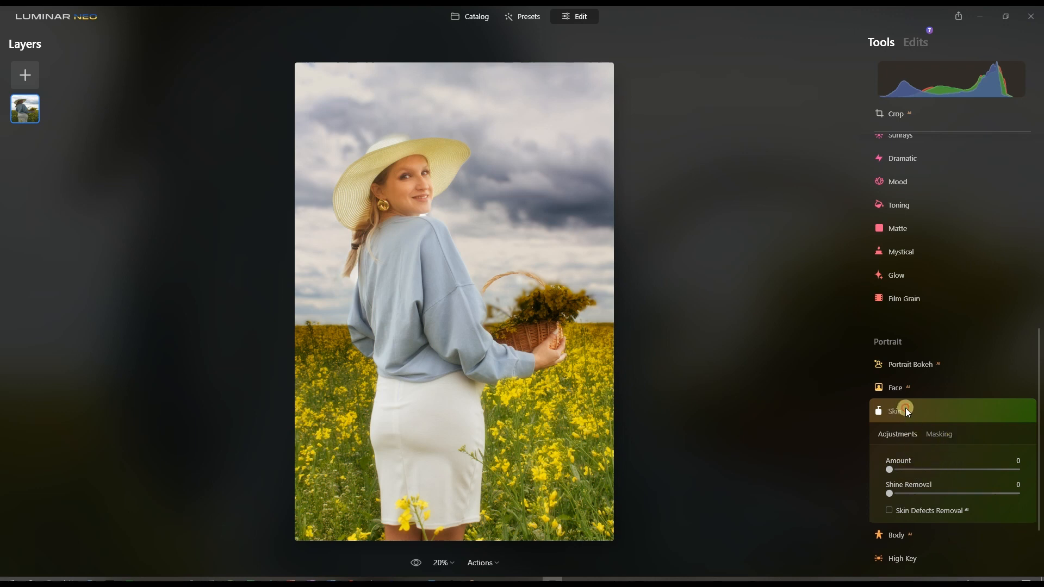
- Apply a High Key effect with an Amount of 39 and compare the edited portrait with the original photo
left_click(907, 465)
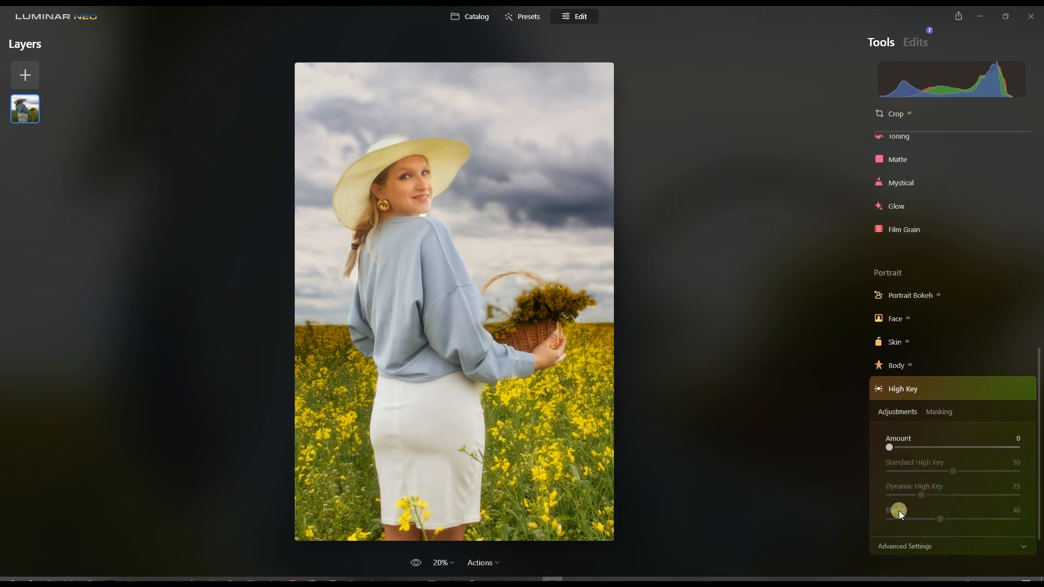
left_click_drag(893, 448, 941, 450)
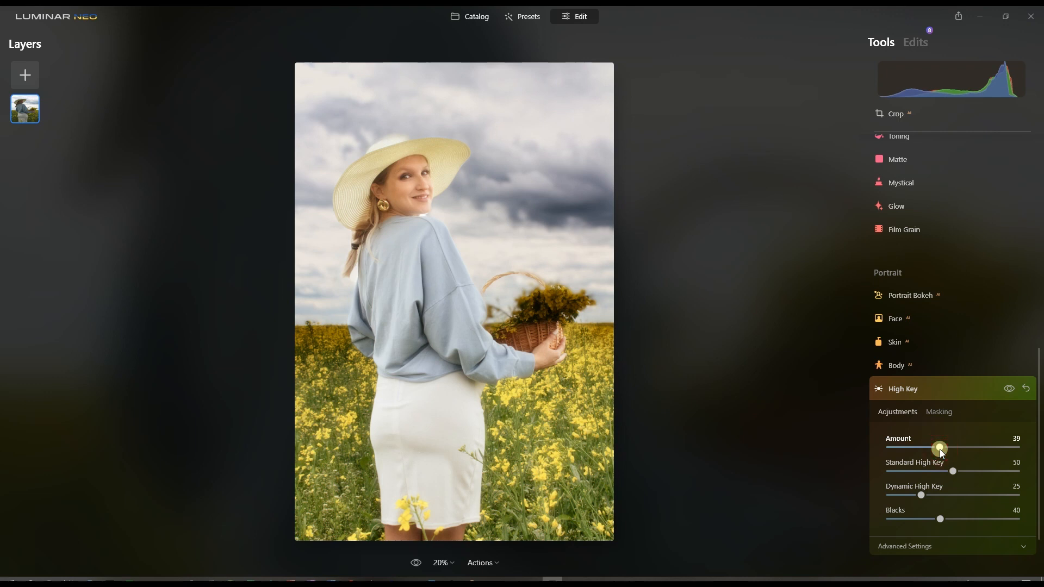
left_click(884, 387)
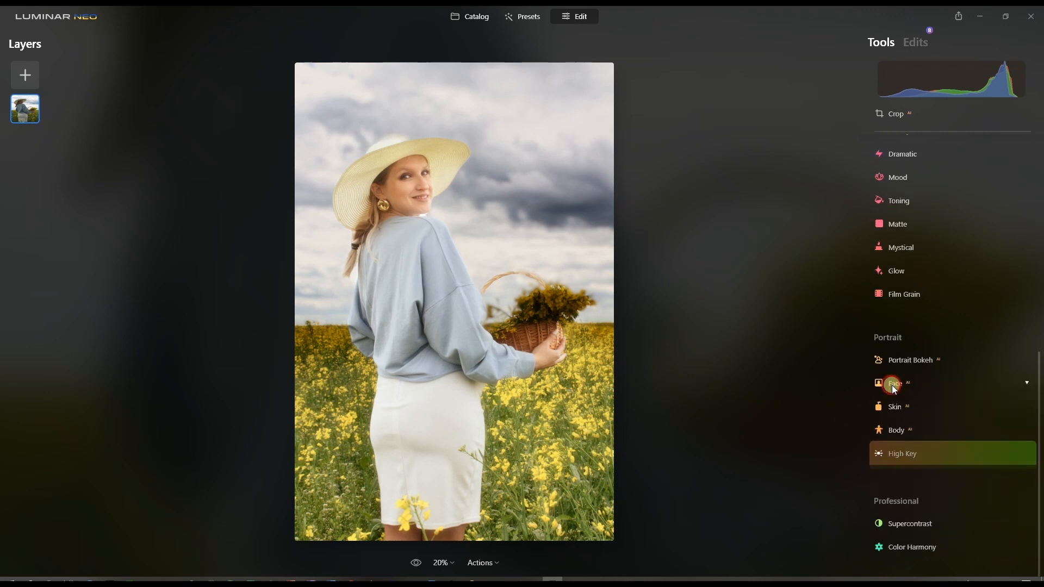
left_click(418, 564)
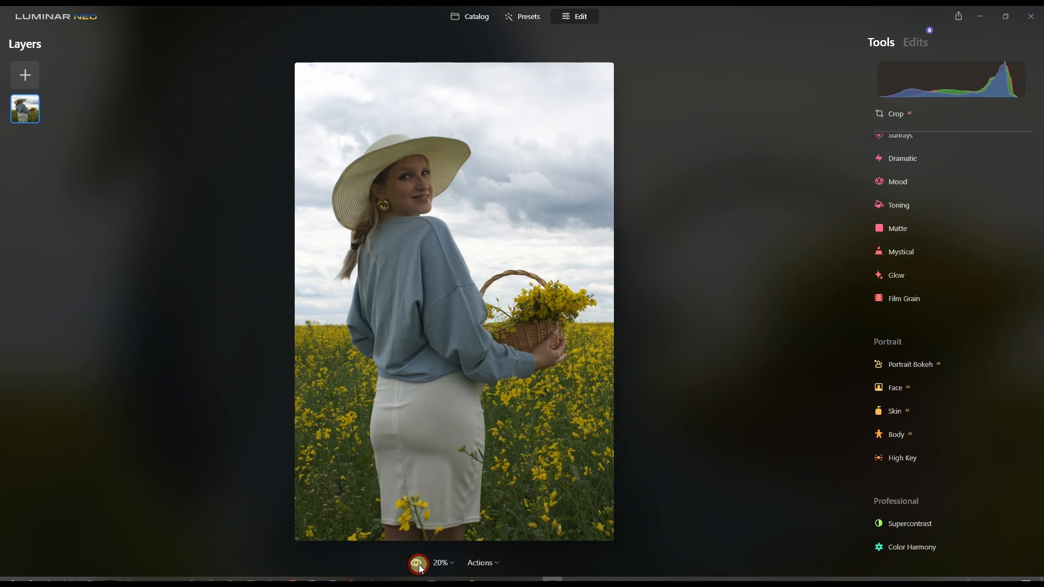
left_click(421, 569)
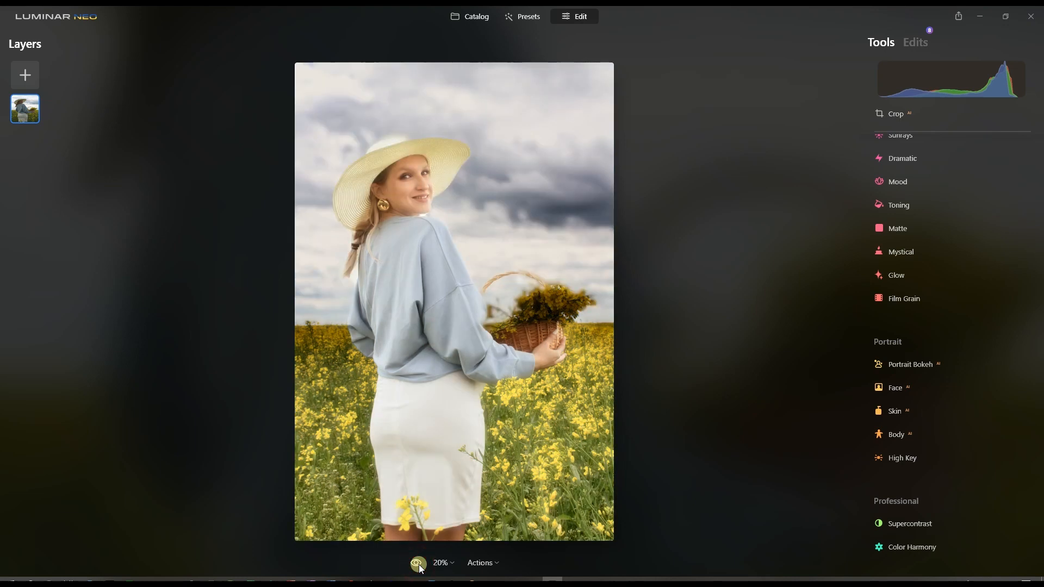